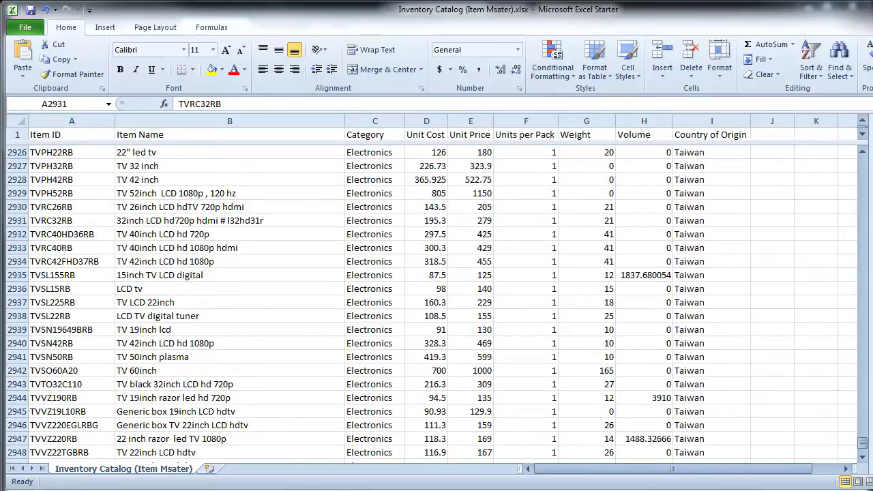
- Jump to the last item row (2980) of the Inventory Catalog data, then back to the header
key(ctrl+Down)
key(ctrl+Up)
key(ctrl+shift+Right)
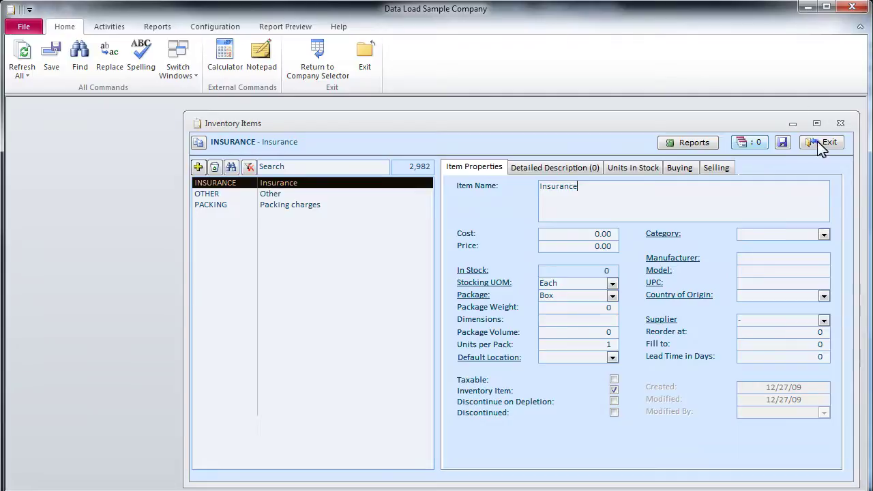
- Close the Inventory Items window and launch Data Import from Configuration
click(822, 146)
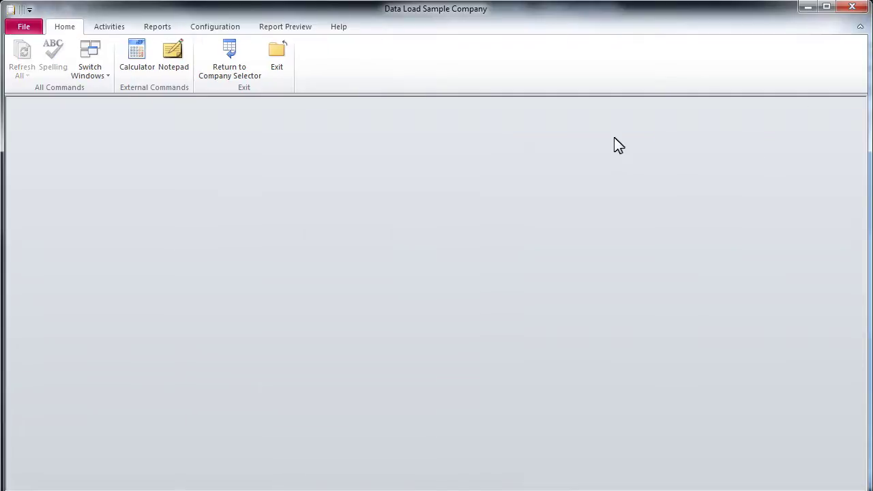
click(220, 30)
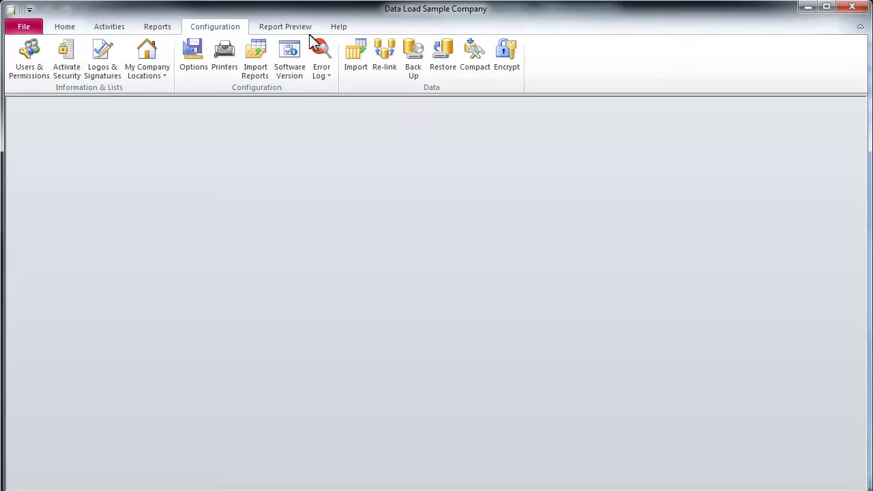
click(356, 62)
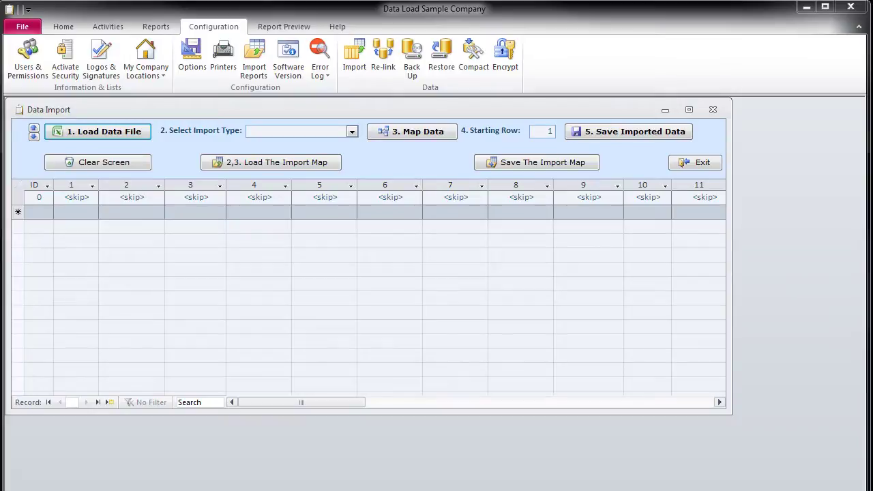
- Load Inventory Catalog (Item Msater).csv and acknowledge the 2980 records added
click(121, 136)
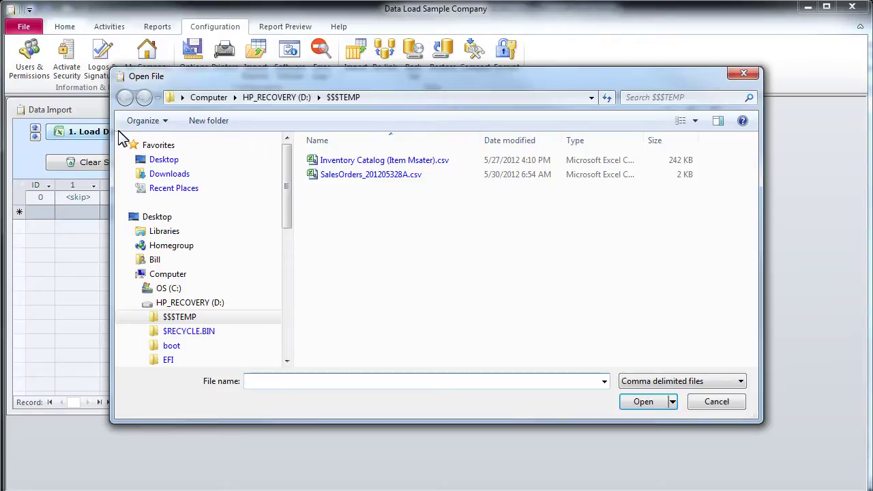
click(315, 165)
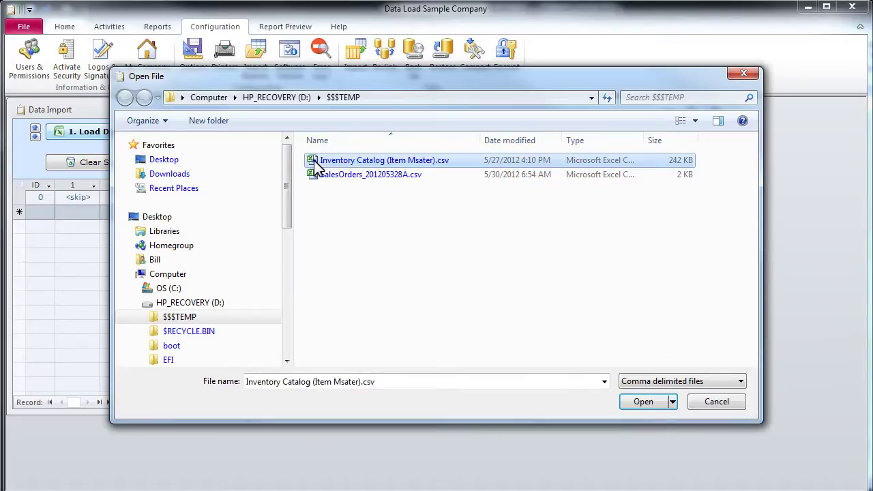
double_click(315, 164)
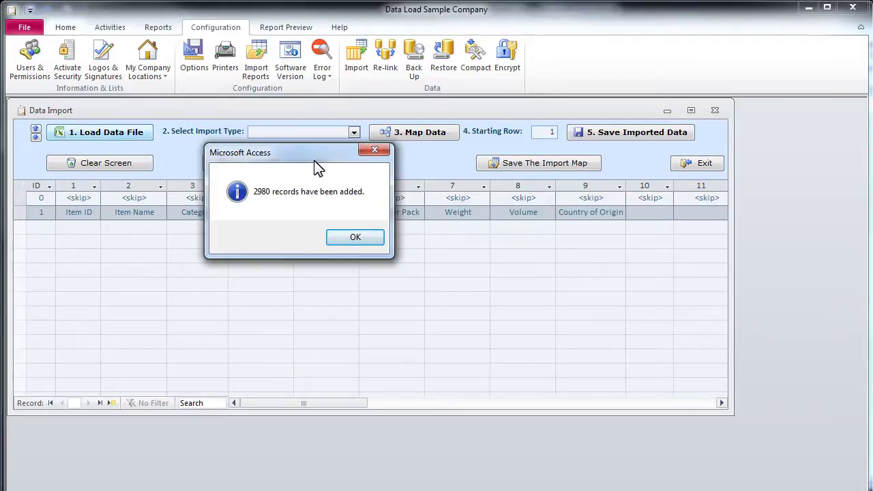
click(354, 238)
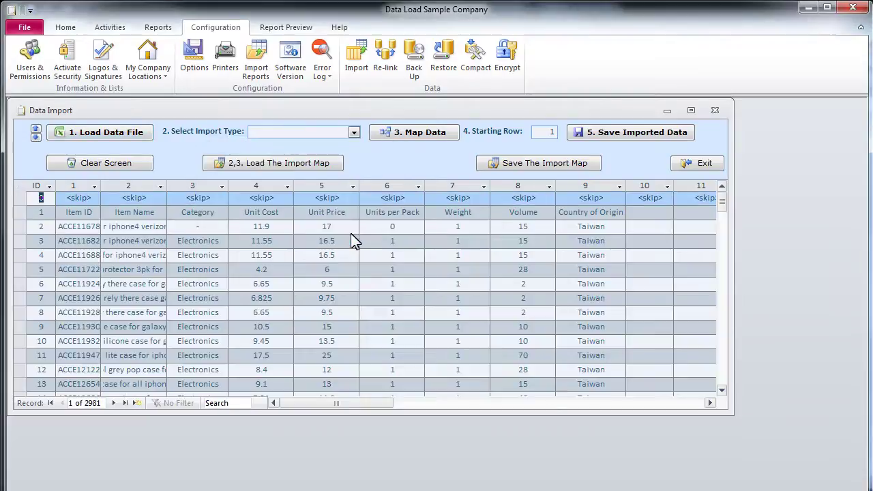
- Choose Item Master as the import type and map column 1 to Item ID
click(355, 132)
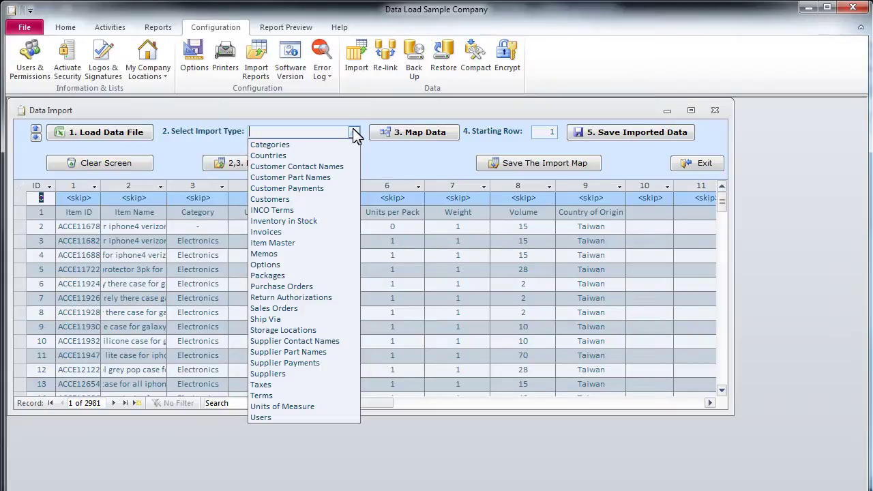
click(331, 243)
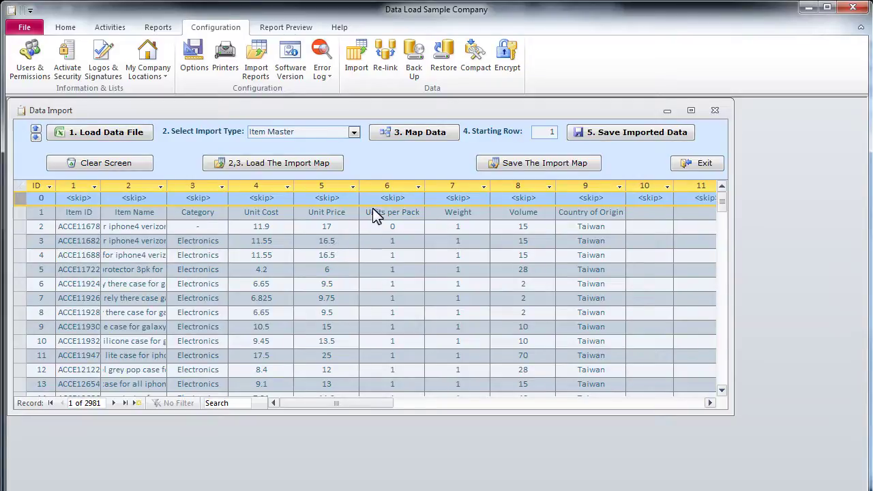
click(389, 133)
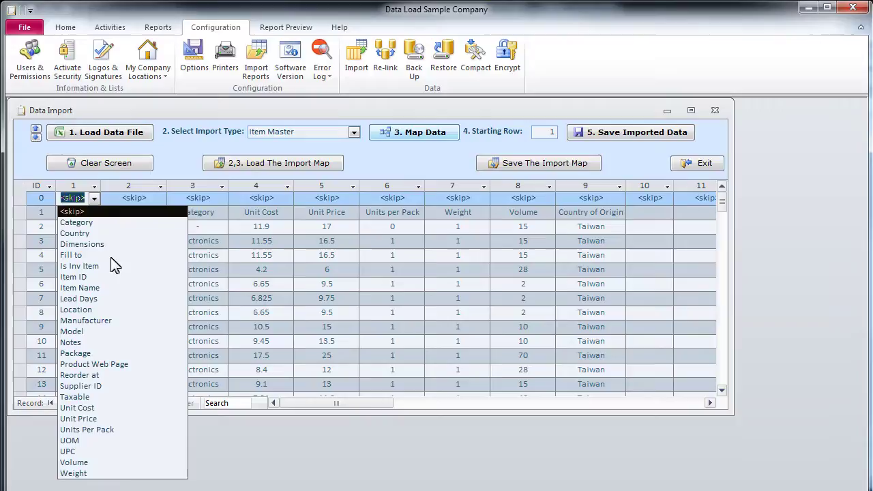
click(75, 277)
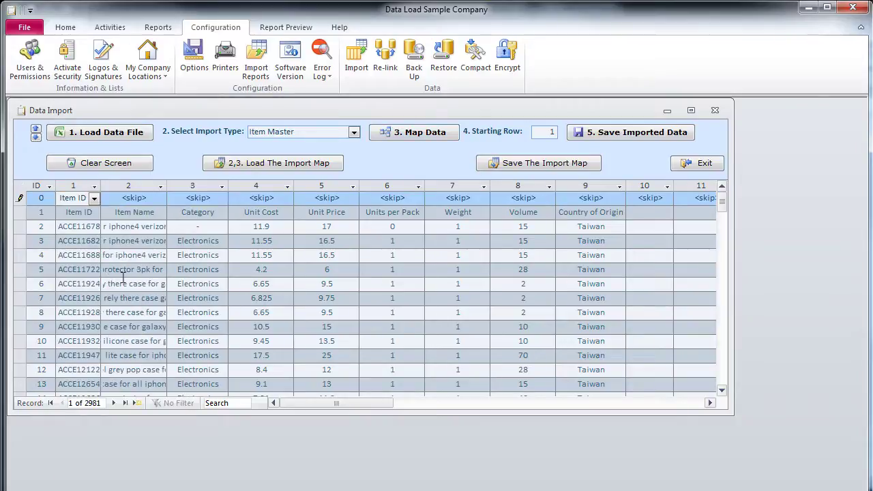
- Map columns 2, 3 and 4 to Item Name, Category and Unit Cost
click(156, 199)
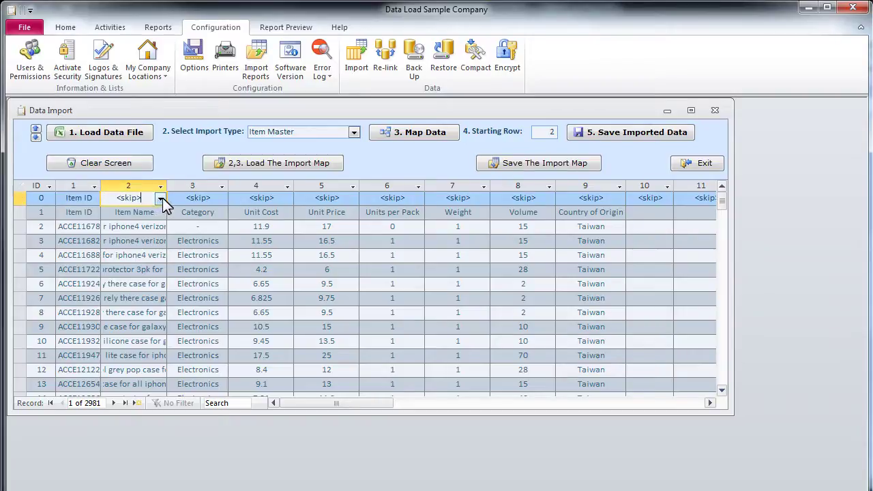
click(161, 199)
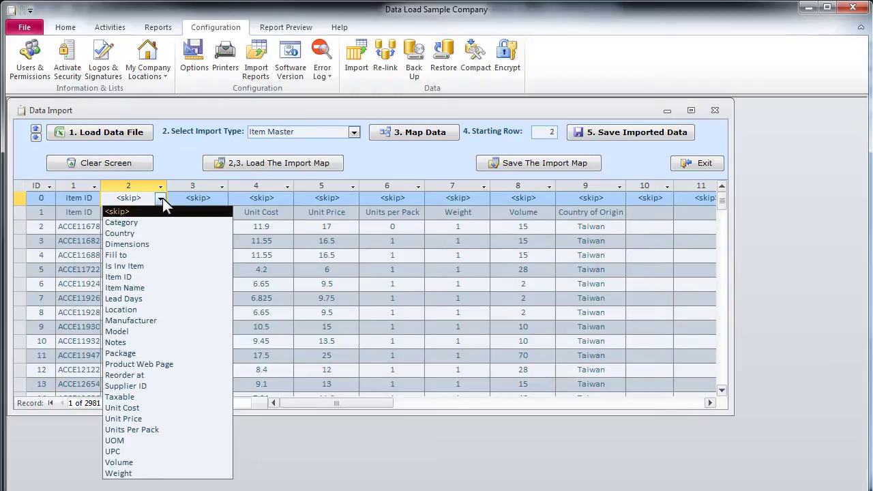
click(157, 288)
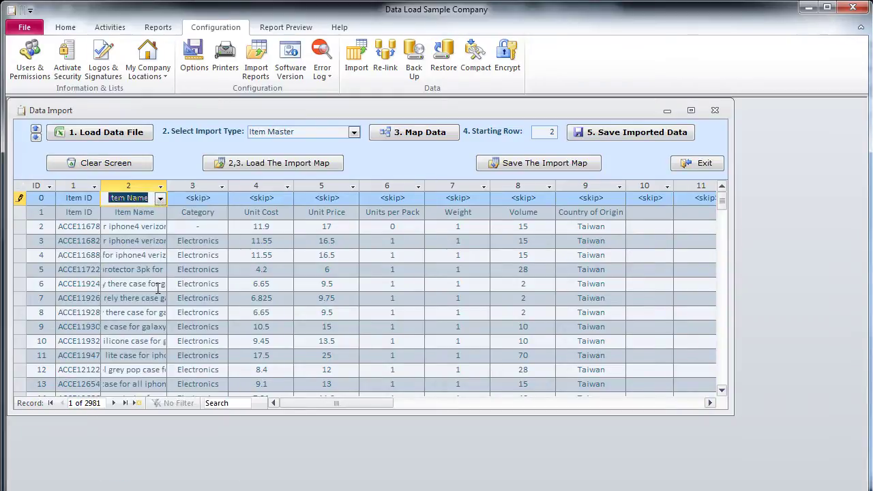
click(223, 199)
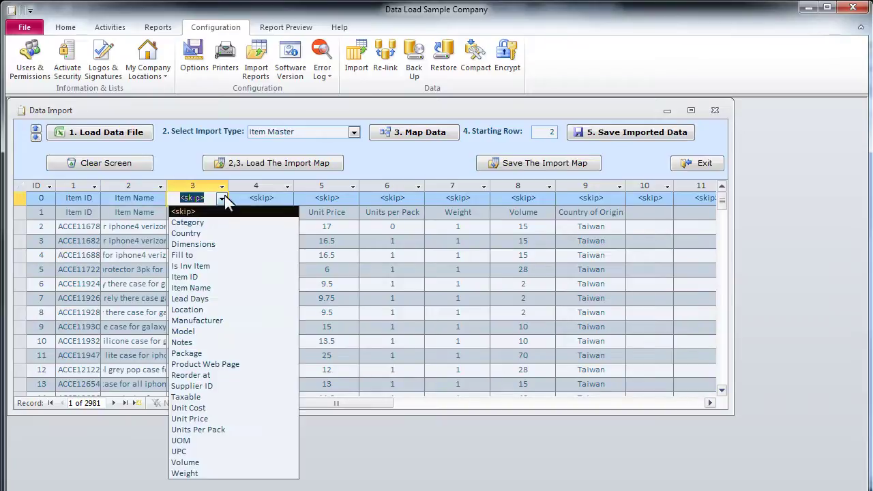
click(222, 198)
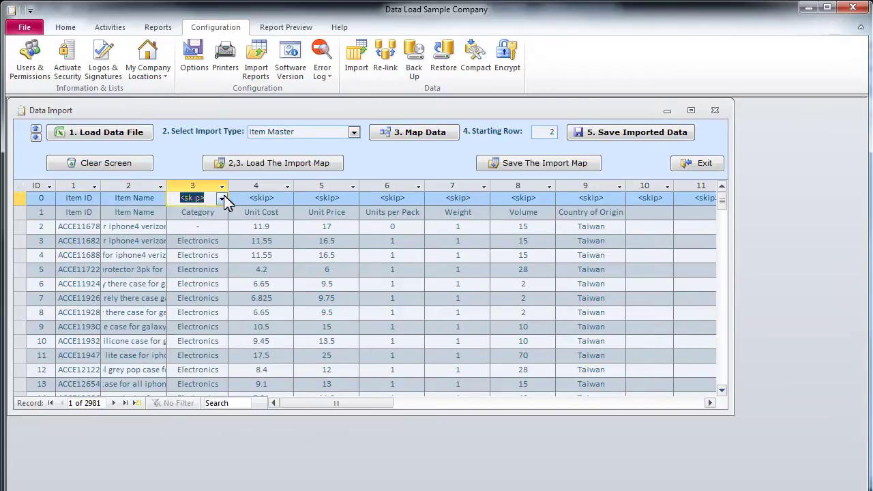
click(223, 198)
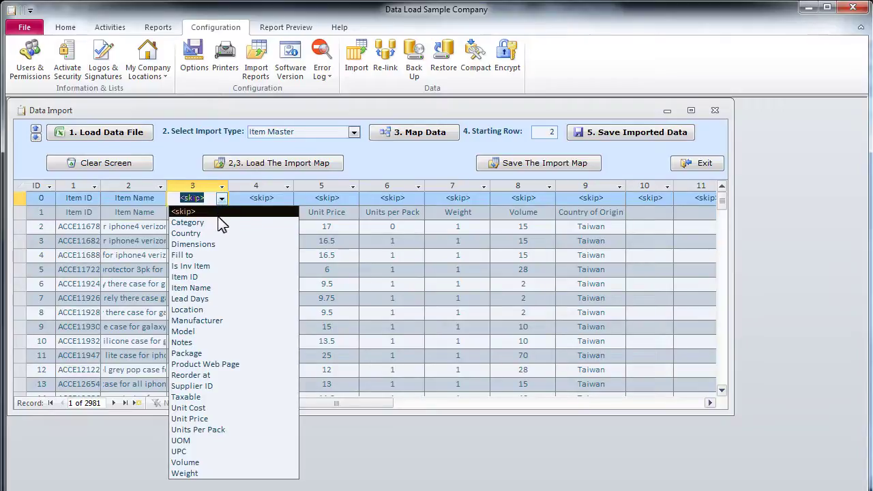
click(220, 228)
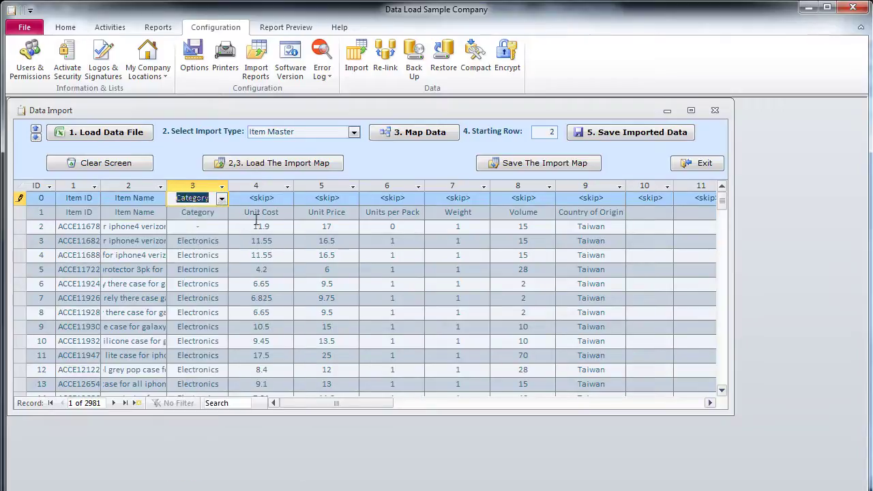
click(287, 199)
click(308, 408)
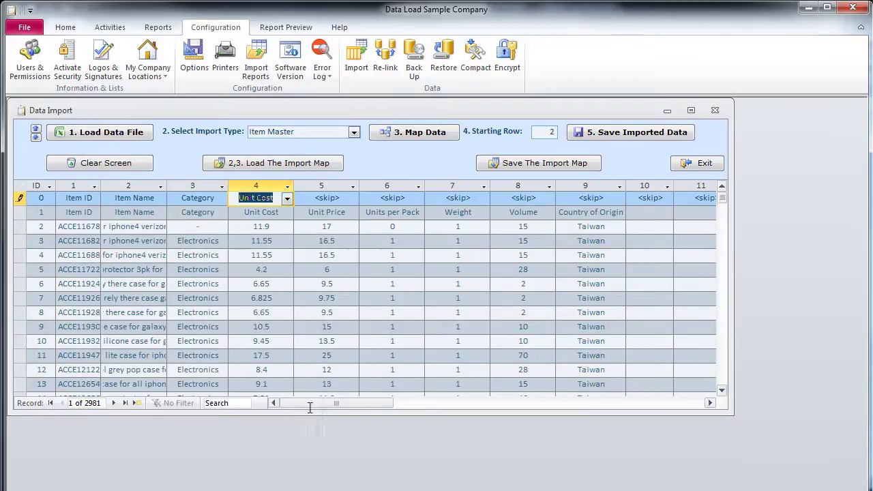
- Map column 5 to Unit Cost and column 6 to Units Per Pack
click(344, 198)
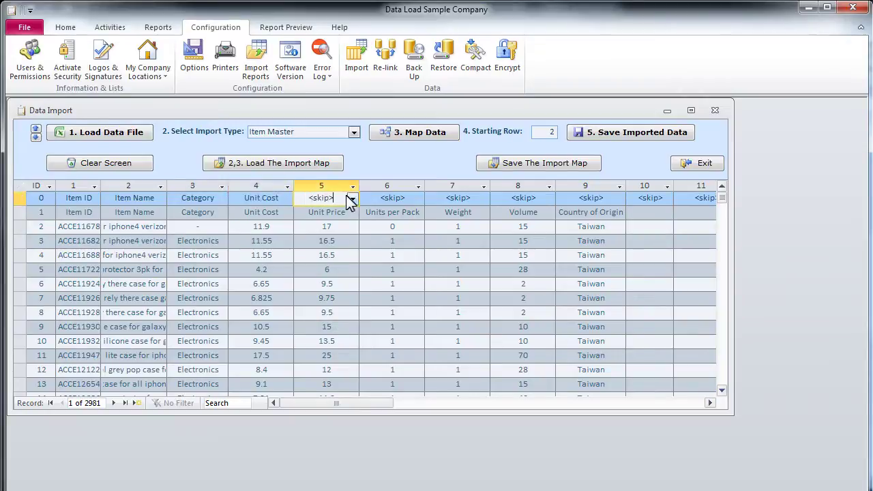
click(352, 197)
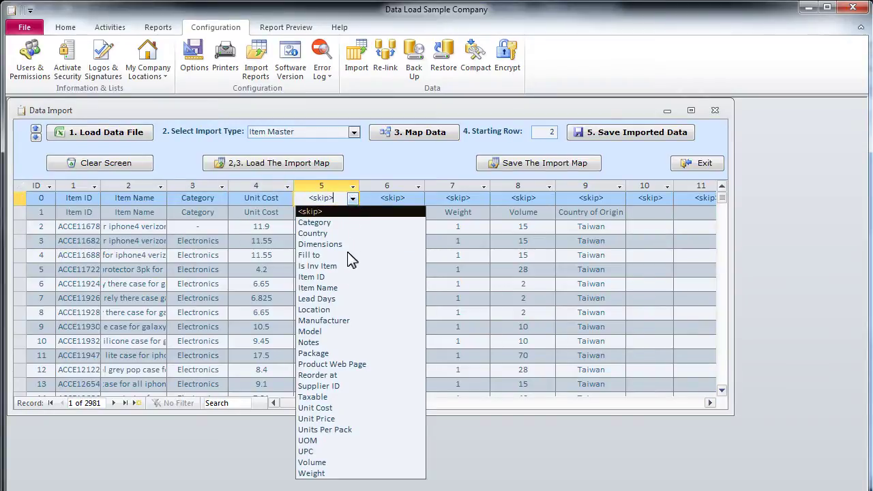
click(345, 409)
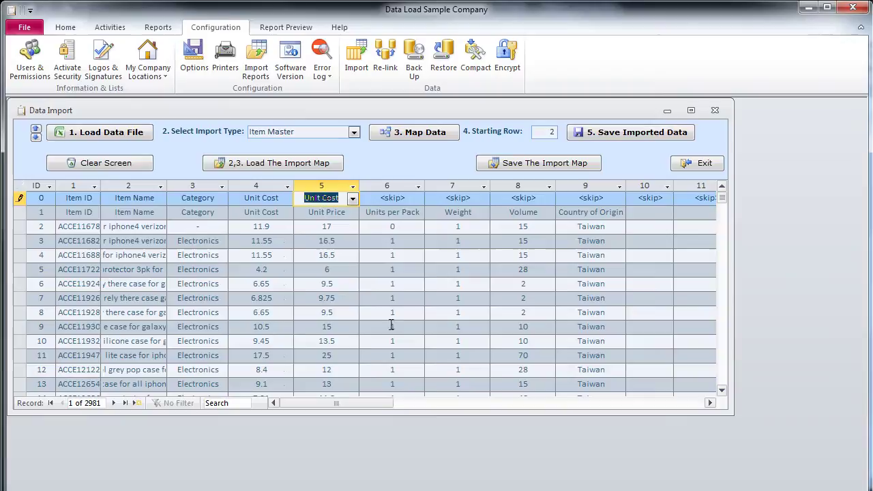
click(398, 198)
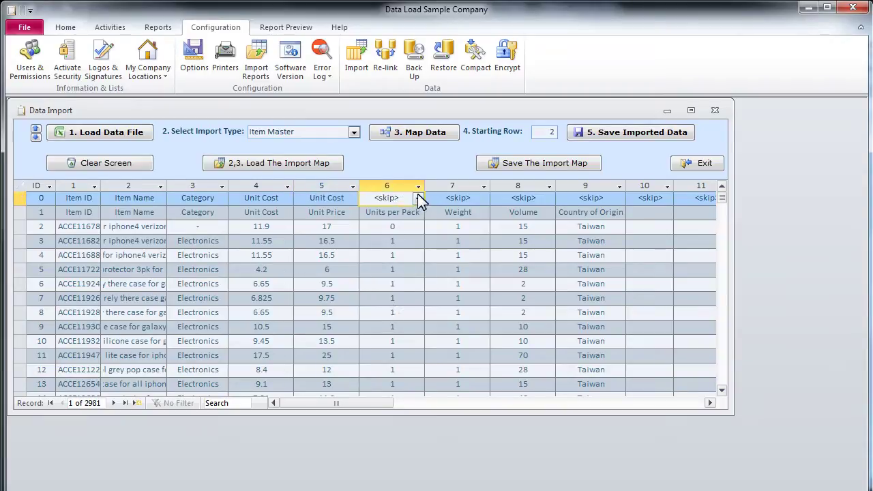
click(420, 199)
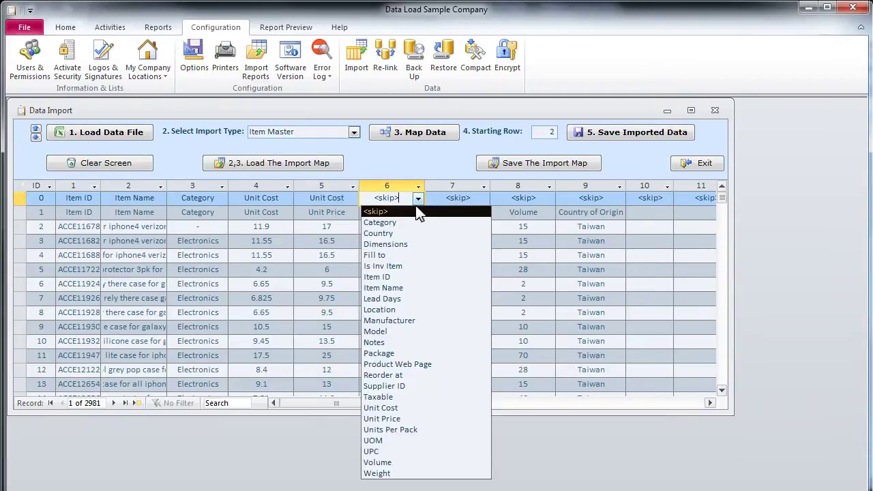
click(414, 430)
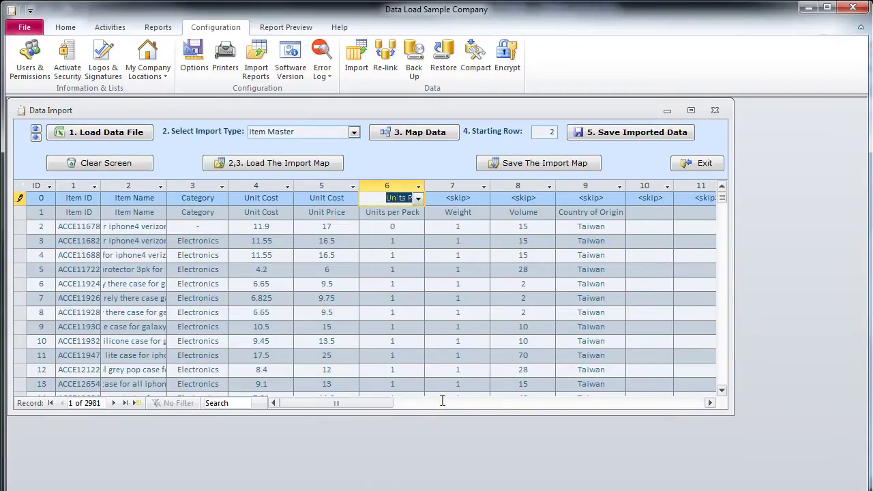
- Map columns 7, 8 and 9 to Weight, Volume and Country
click(464, 198)
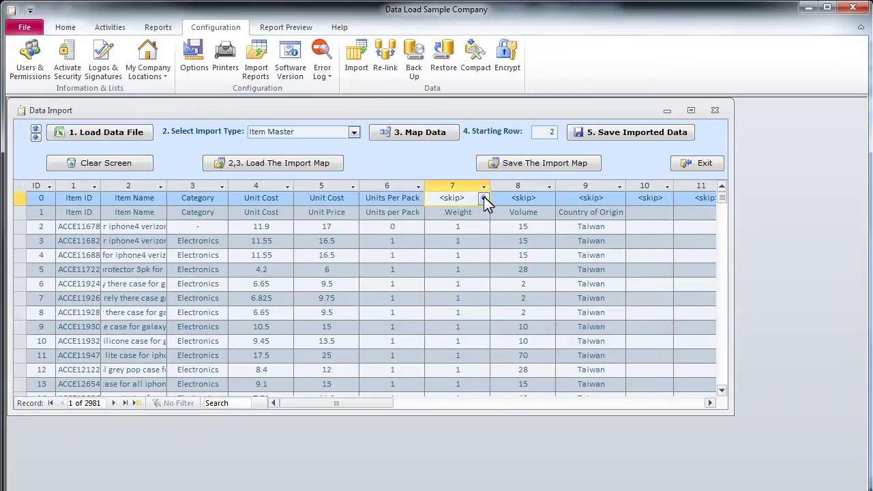
click(484, 198)
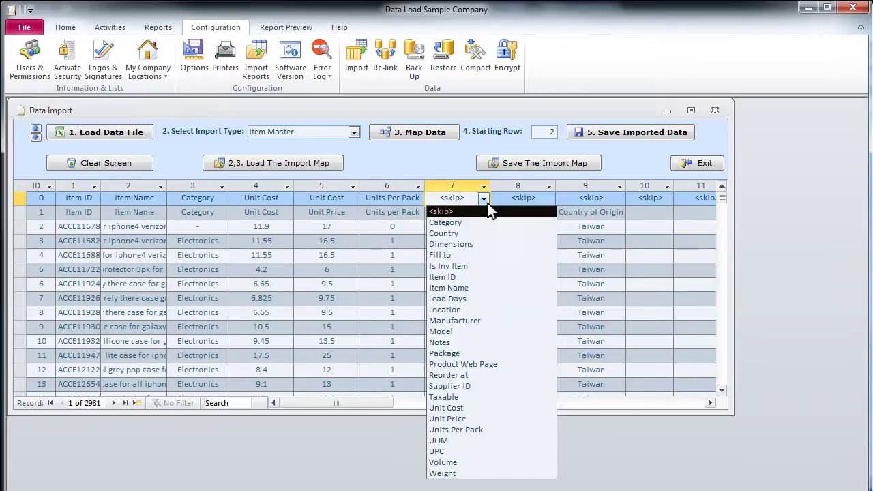
click(497, 473)
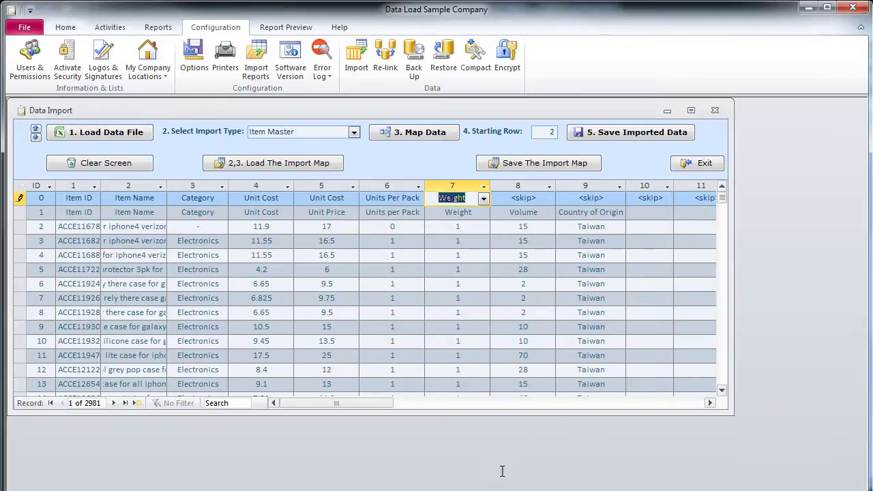
click(524, 197)
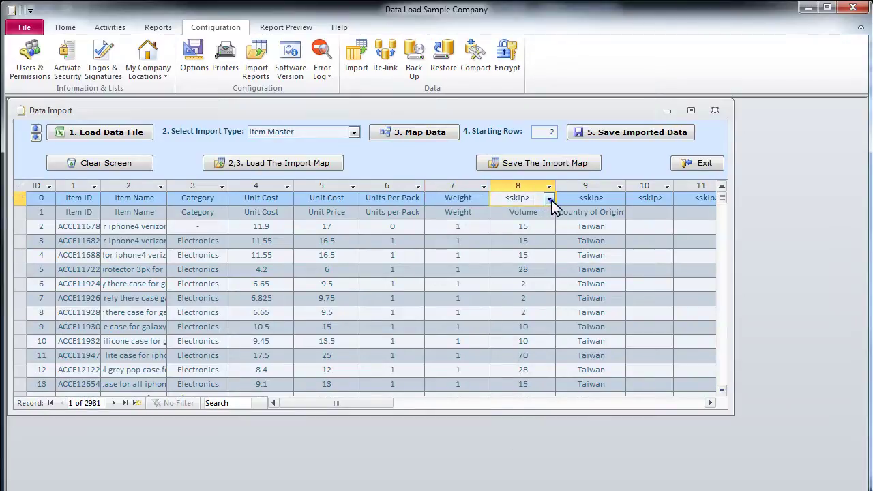
click(550, 199)
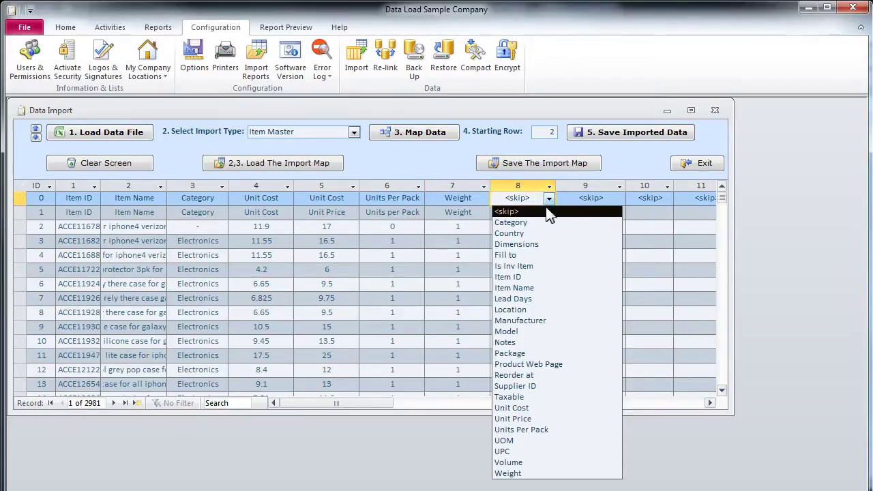
click(538, 462)
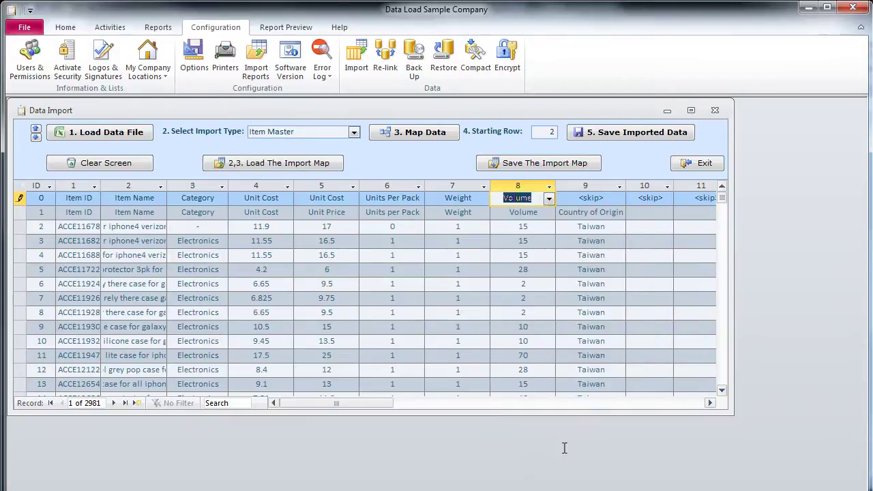
click(607, 198)
click(619, 198)
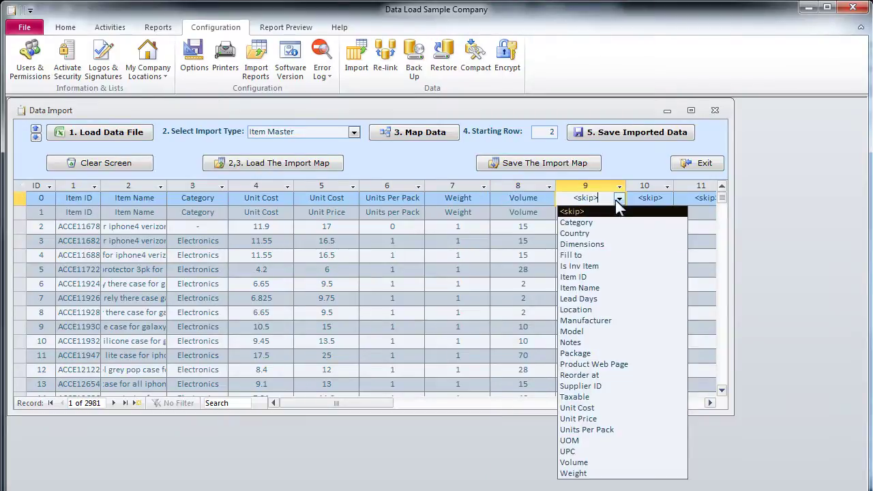
click(615, 234)
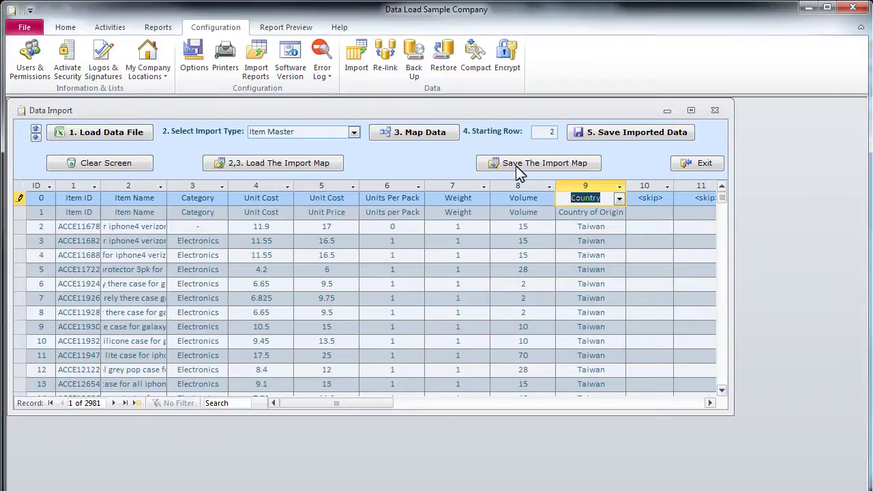
- Save the mapping as an import map, appending '123' to make Import Item Master 123.txt
click(516, 169)
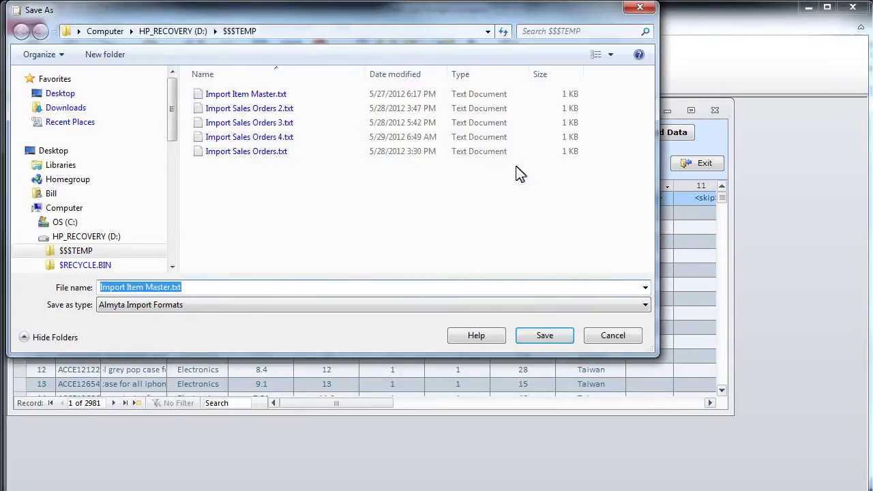
key(End)
key(Left)
key(Left)
key(Left)
key(Left)
text(123)
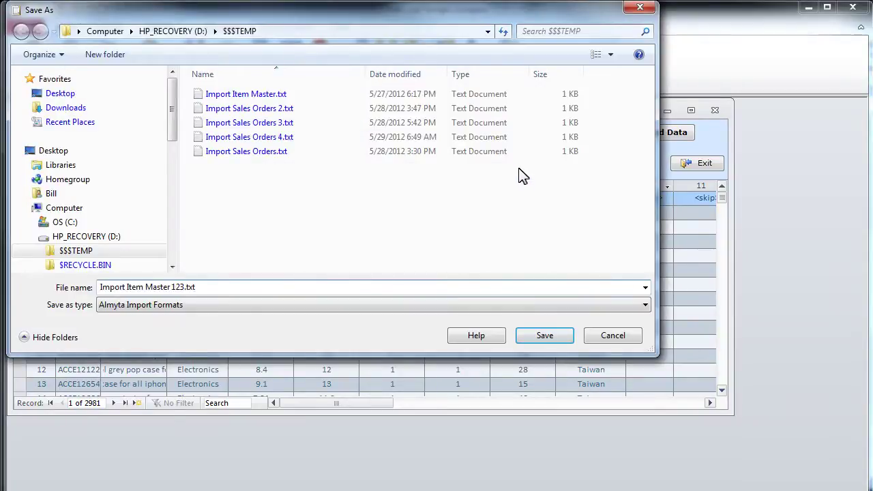
click(534, 341)
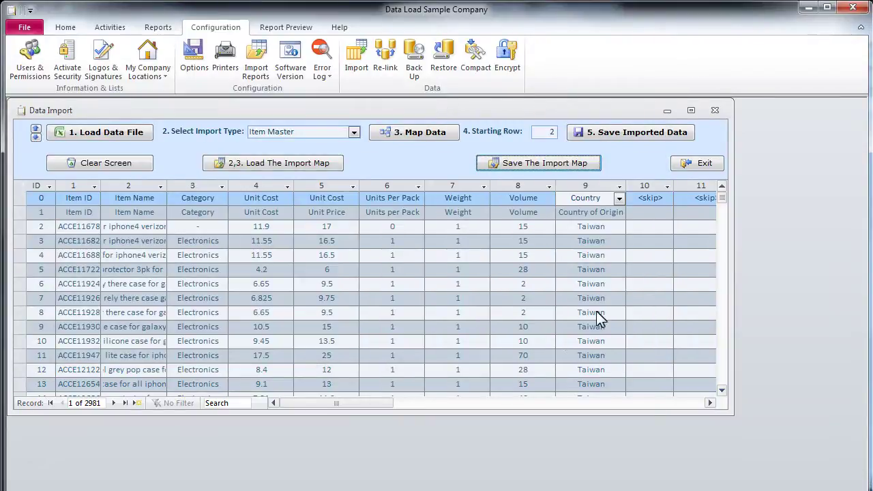
- Import the 2979 mapped item records into the database and acknowledge the confirmation
click(642, 133)
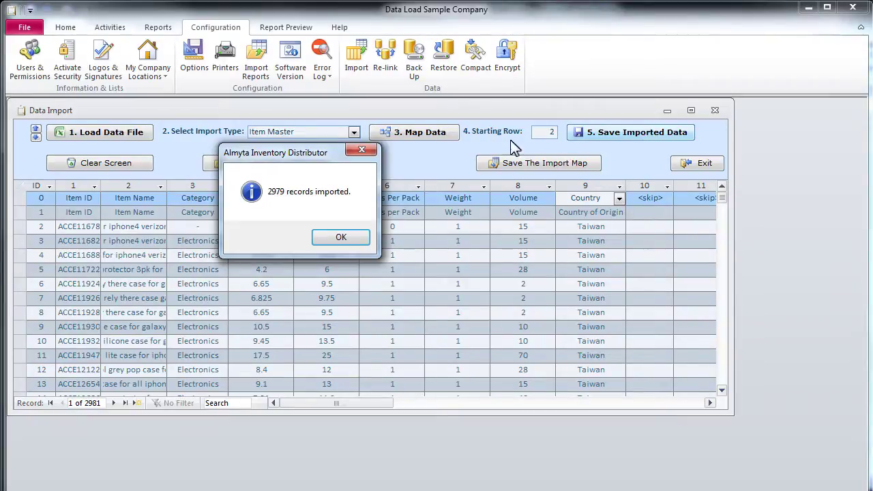
click(340, 238)
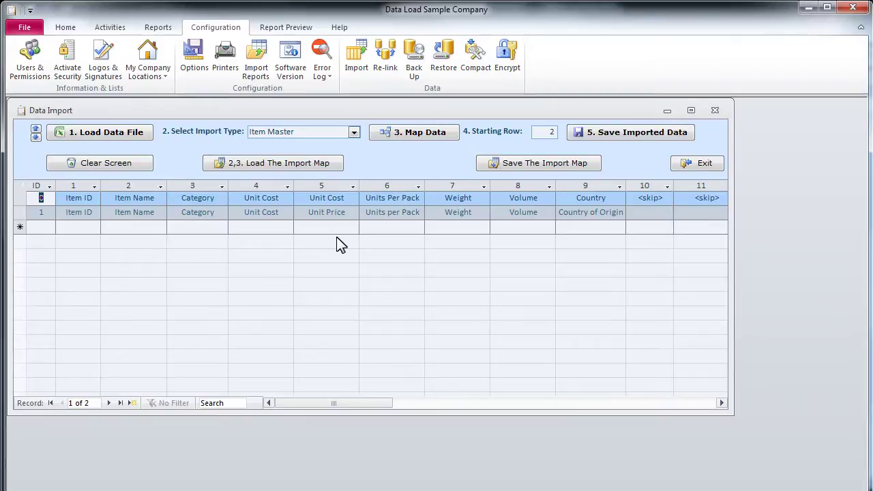
click(110, 31)
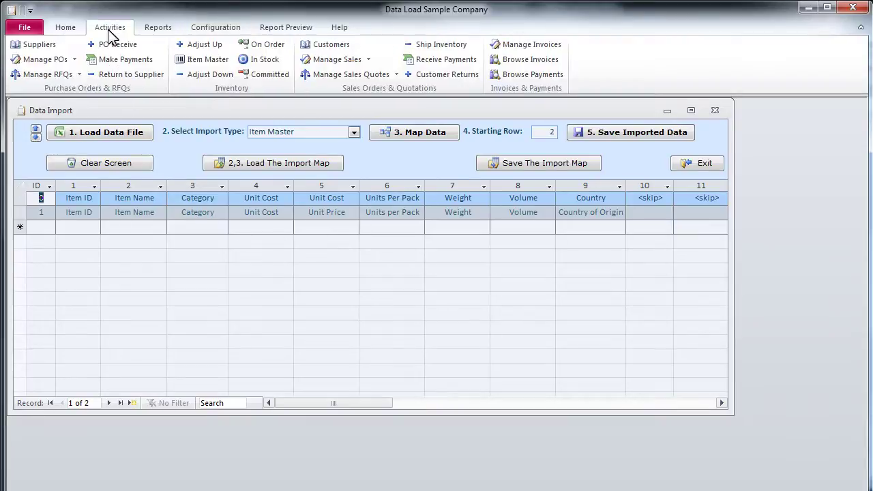
- Show the Item Master list with the search filter cleared and page through the imported items
click(215, 63)
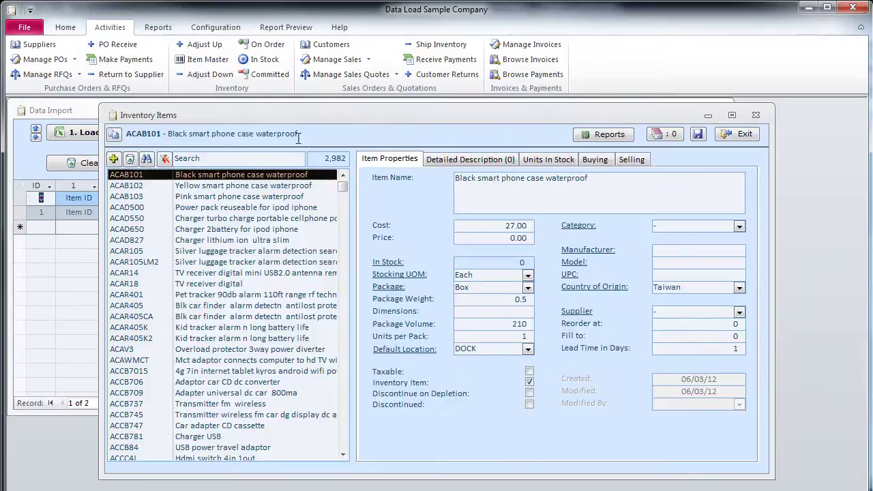
click(299, 161)
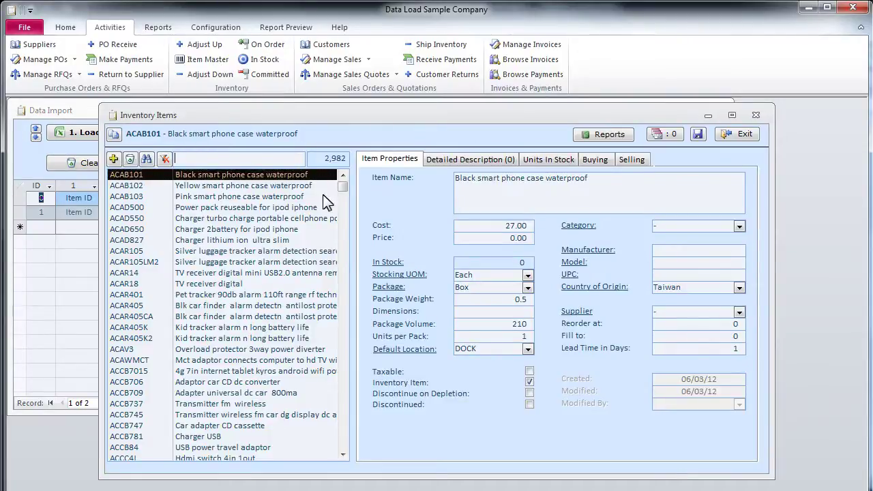
click(345, 437)
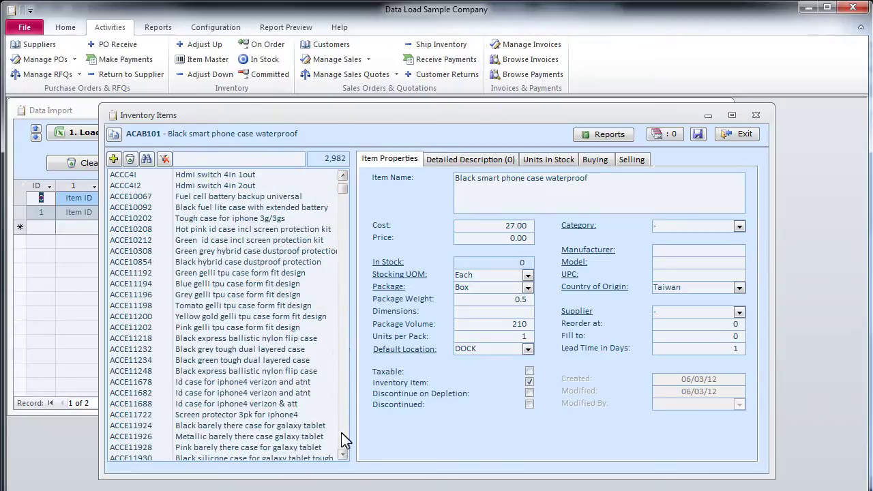
click(347, 441)
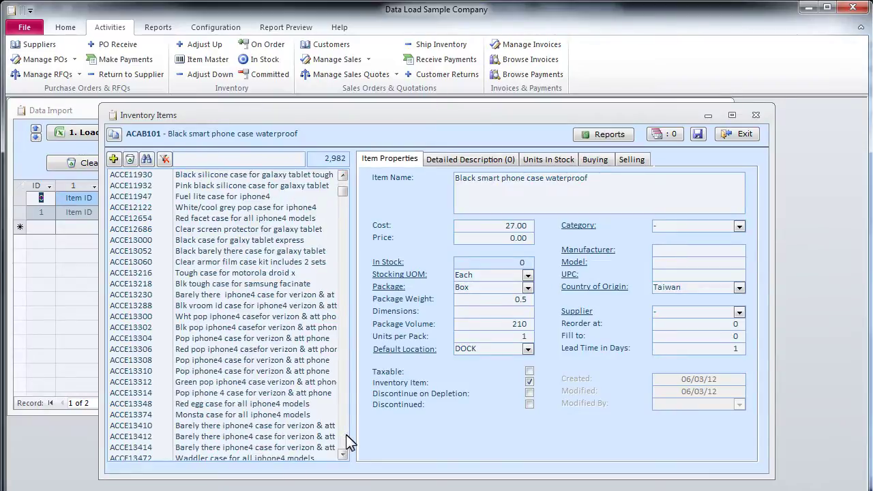
click(347, 441)
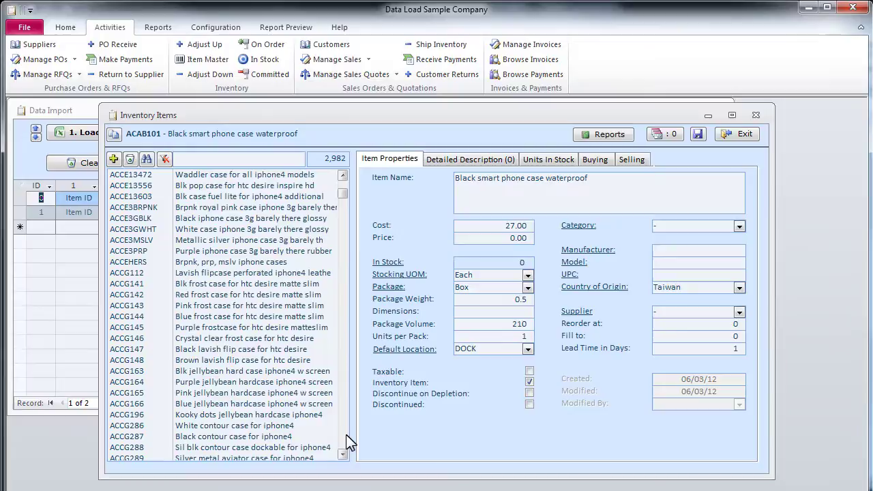
click(347, 441)
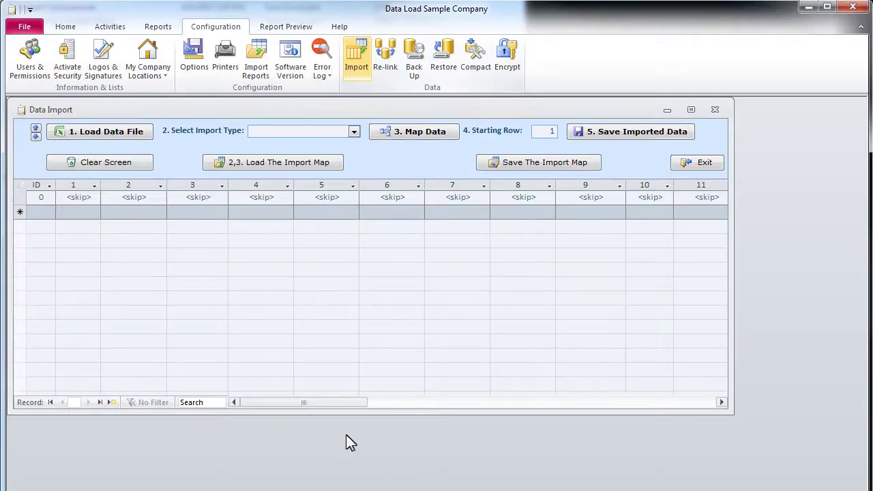
- Load Customer List.csv, acknowledge the records-added message, and choose the Customers import type
click(140, 139)
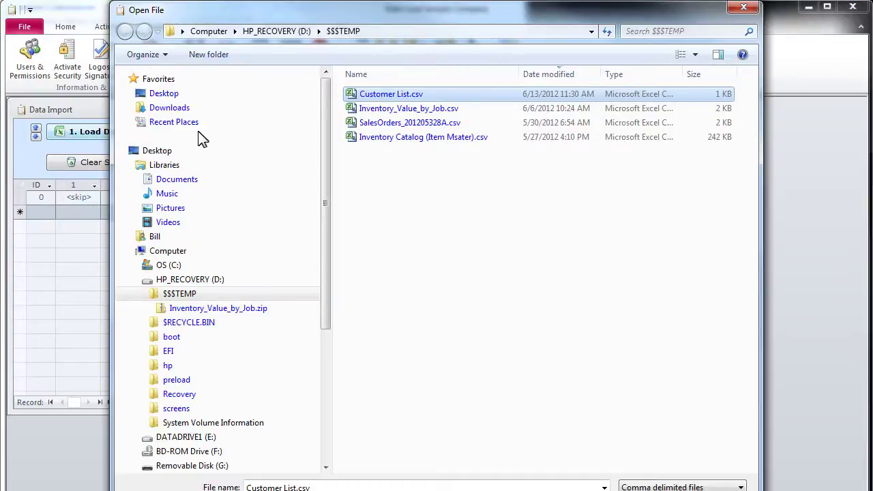
double_click(361, 95)
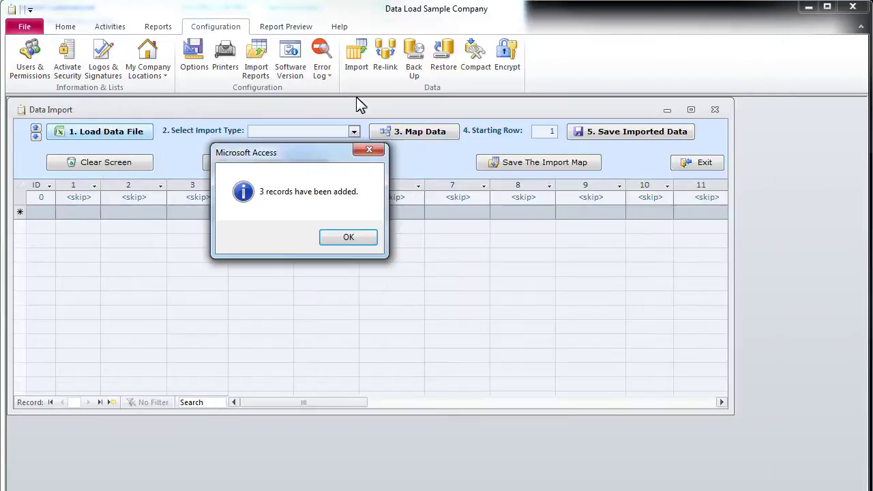
click(350, 241)
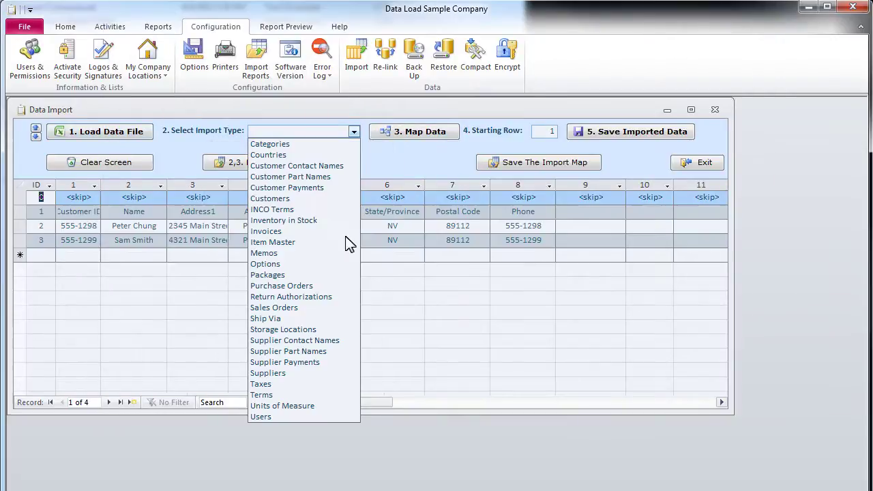
click(323, 200)
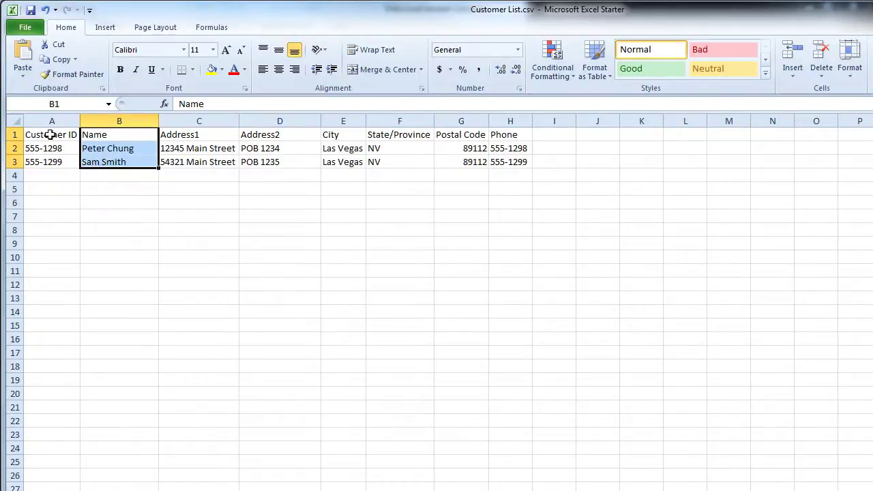
- Select the Customer ID, Address1, Address2, City, State/Province and Postal Code entries to review them
drag(50, 134, 51, 162)
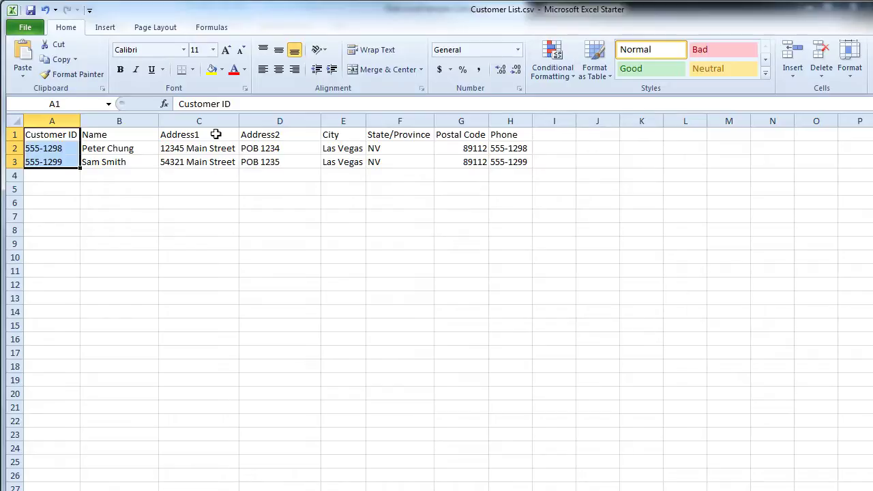
drag(215, 134, 214, 157)
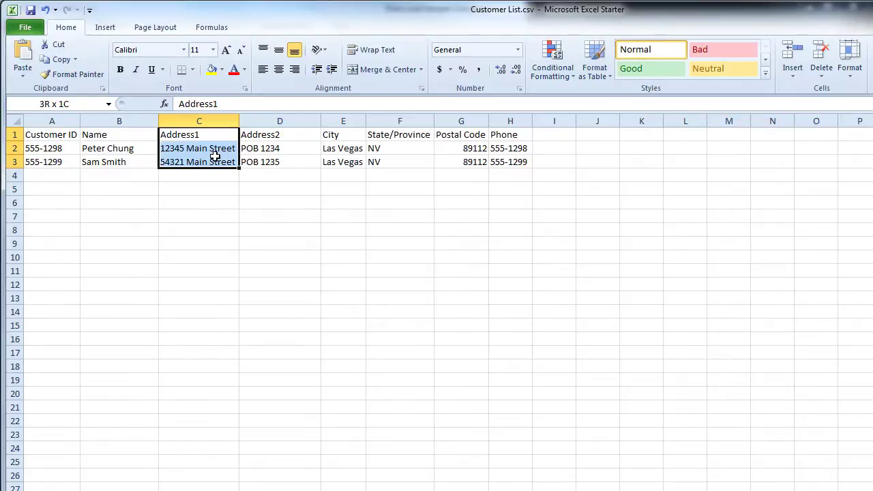
drag(214, 156, 214, 156)
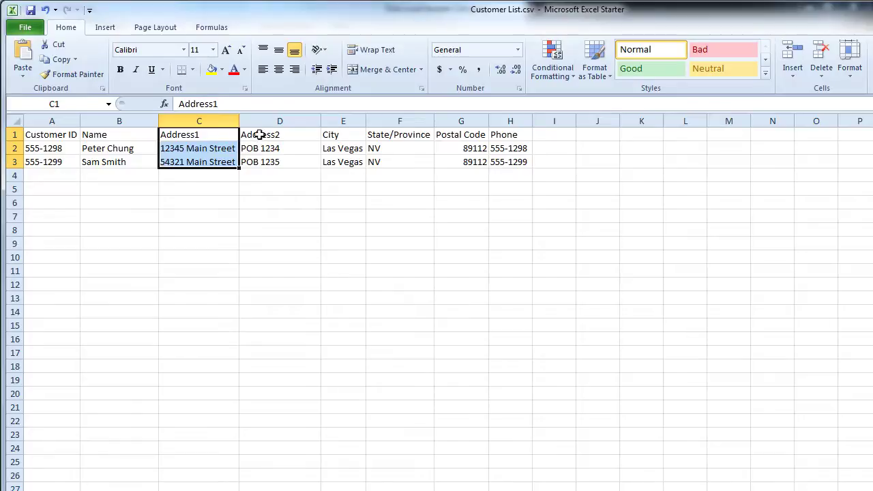
drag(259, 138, 265, 157)
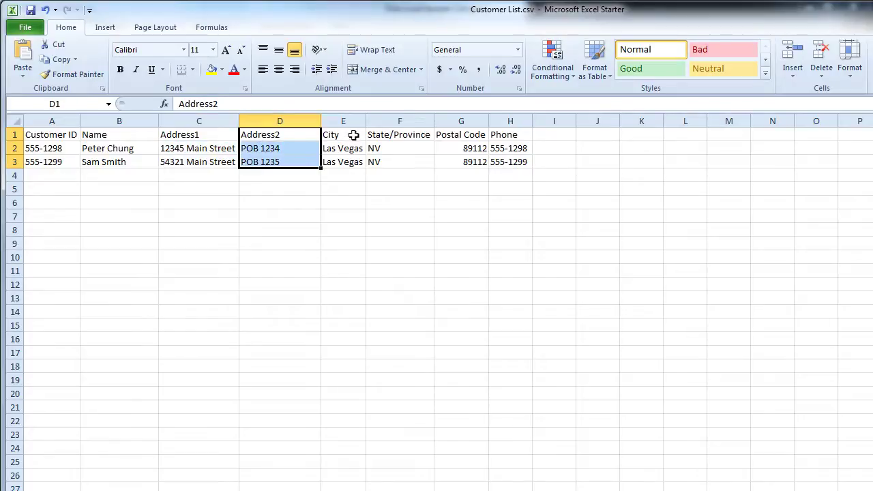
drag(352, 136, 350, 162)
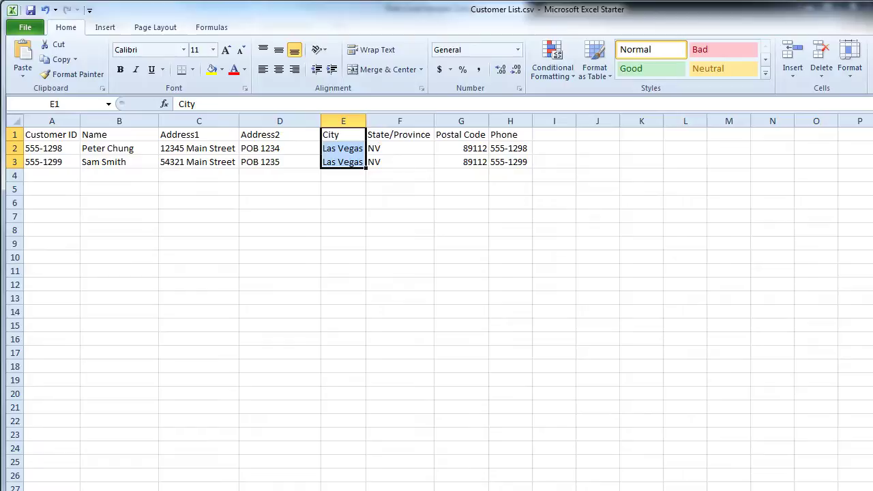
drag(406, 133, 413, 157)
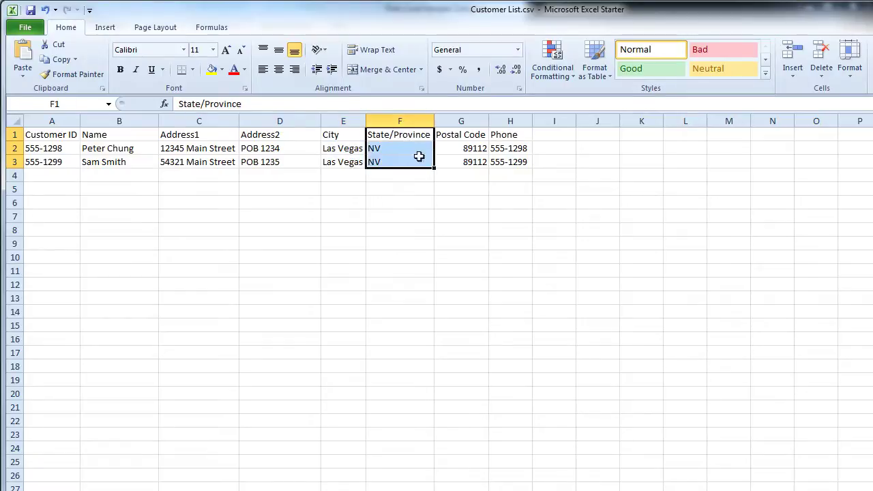
drag(456, 134, 456, 160)
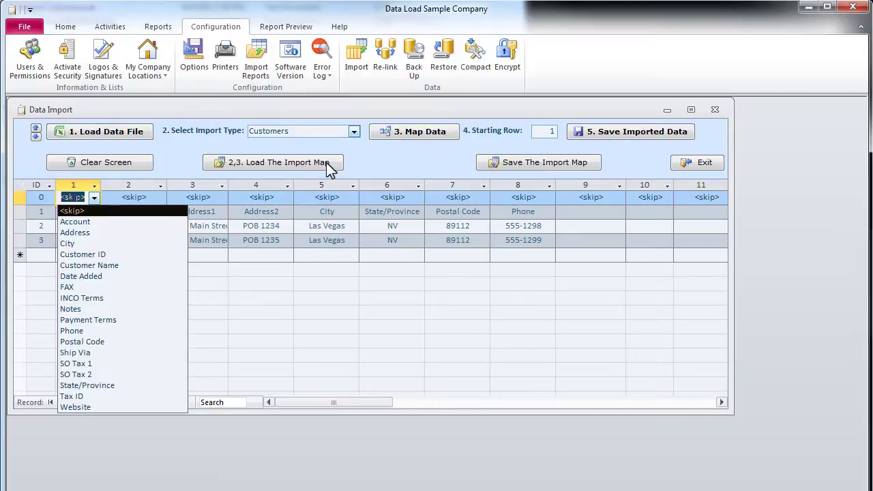
- Map columns 1–3 to Customer ID, Customer Name and Address
click(120, 254)
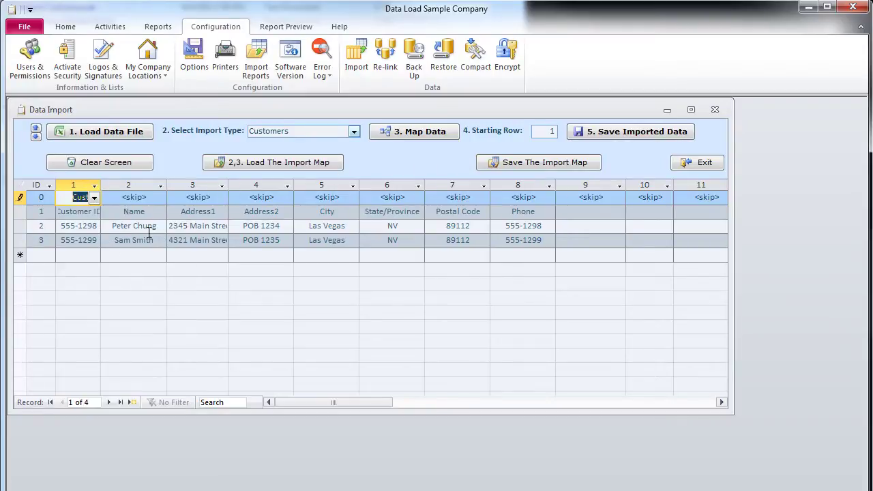
click(155, 199)
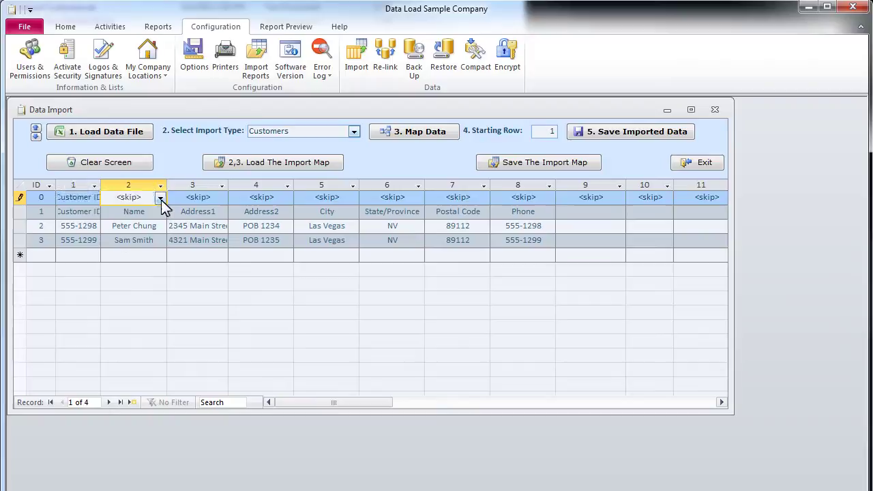
click(160, 198)
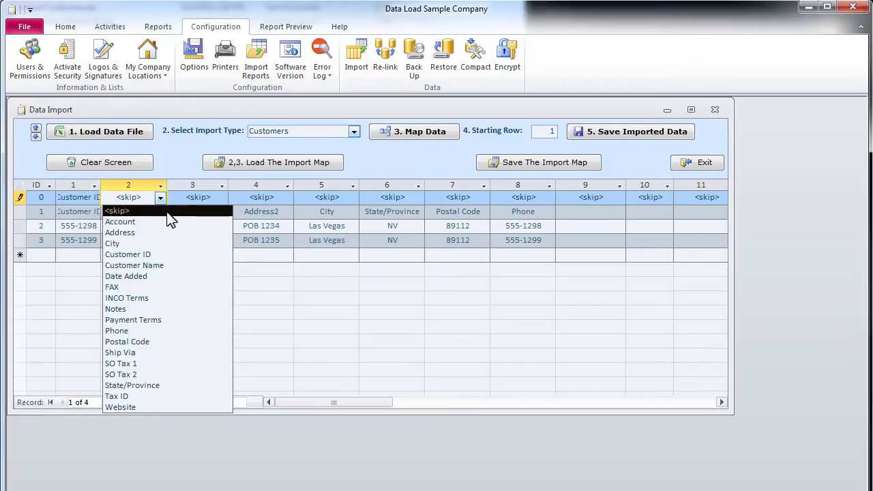
click(172, 266)
click(221, 187)
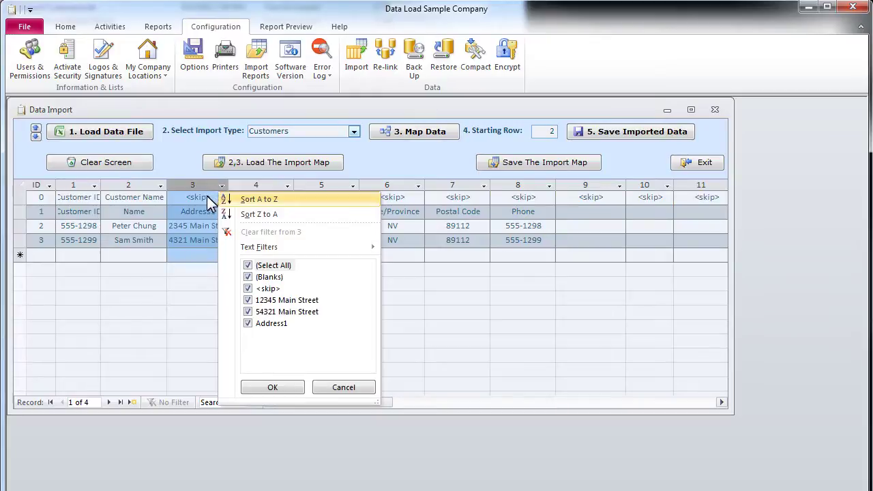
click(212, 200)
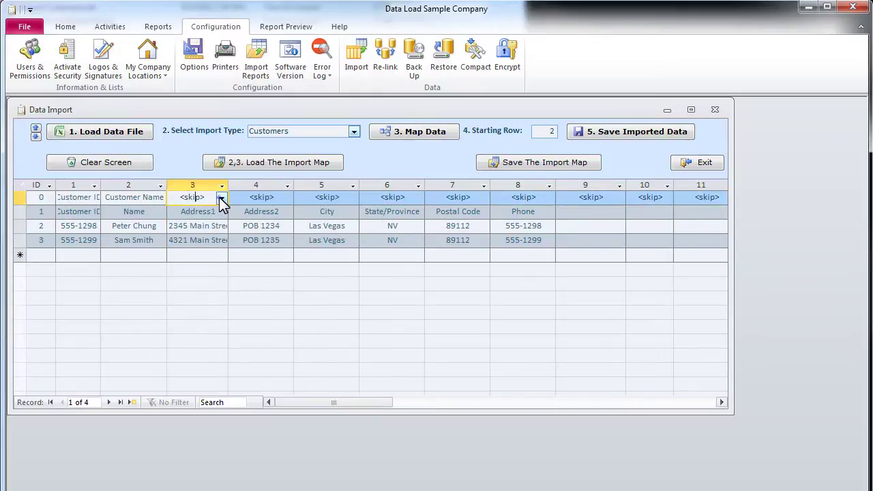
click(222, 197)
click(243, 233)
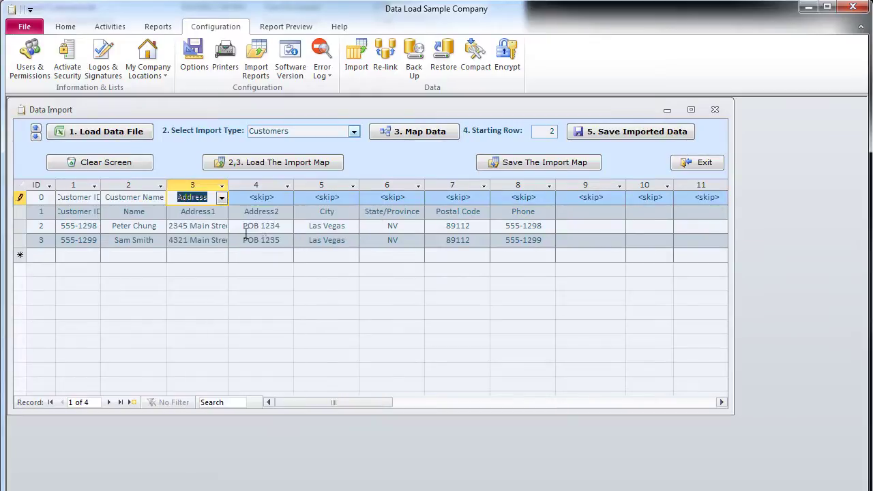
- Map columns 4–6 to Address, City and State/Province
click(287, 197)
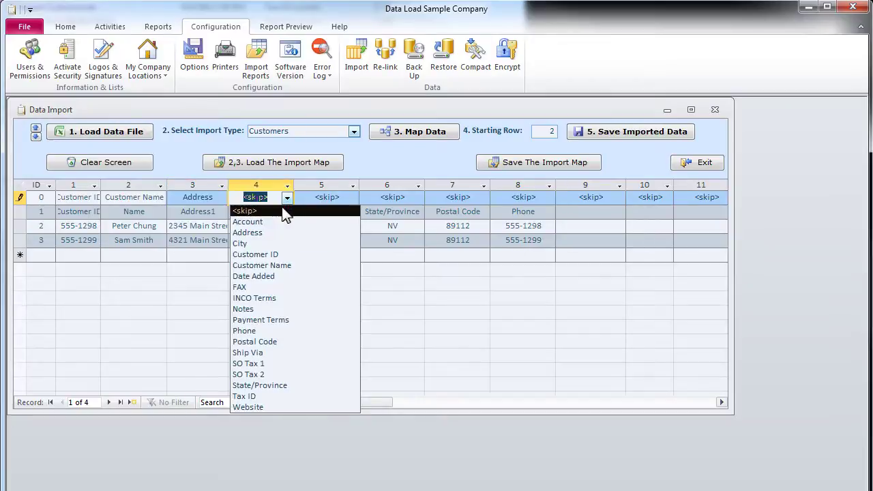
click(281, 233)
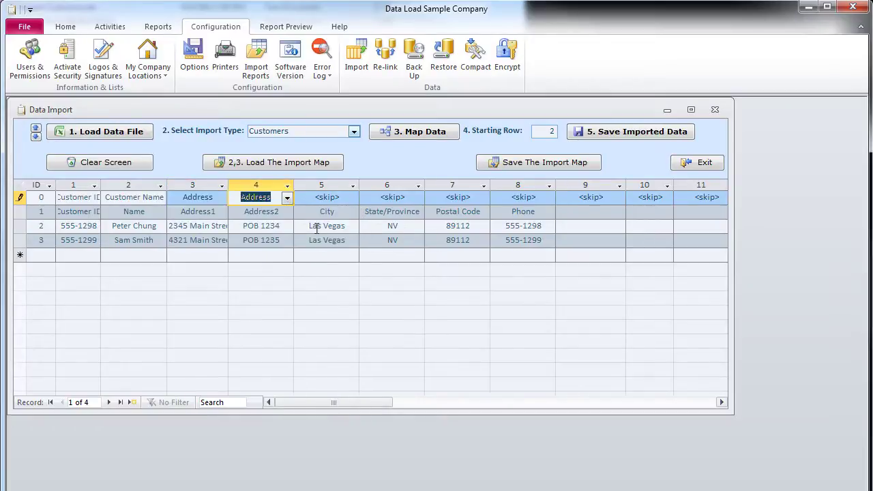
click(353, 197)
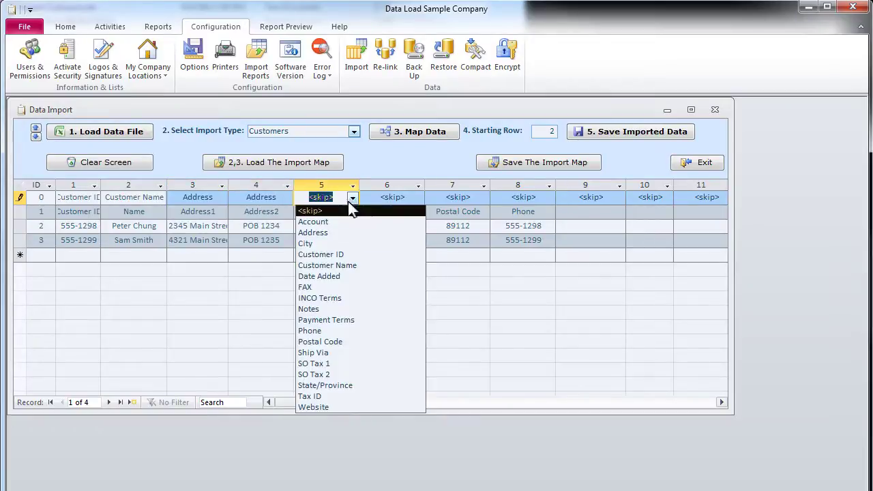
click(346, 244)
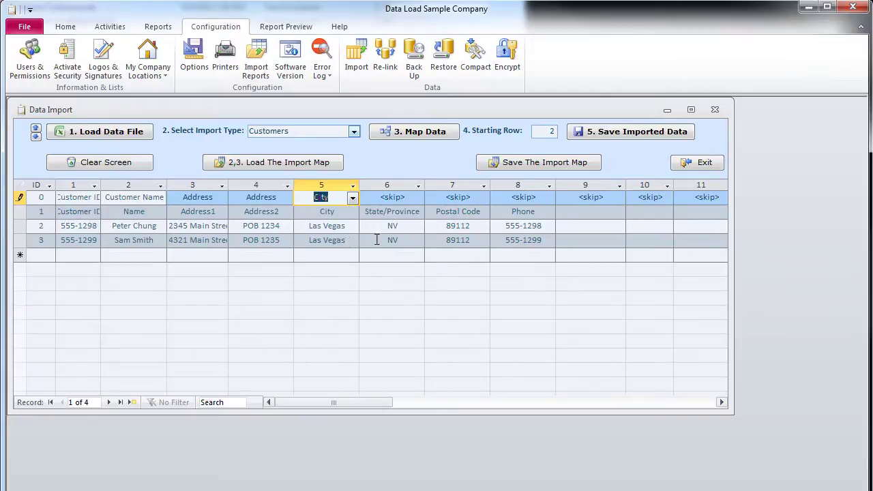
click(418, 198)
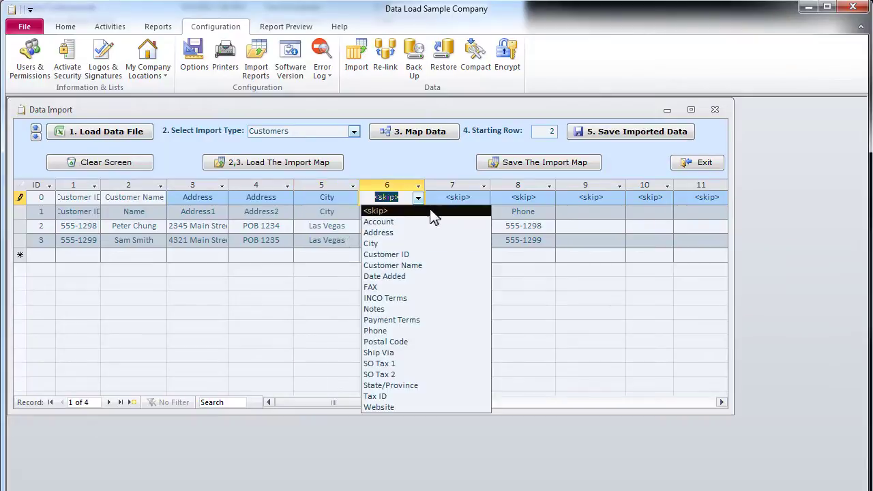
click(450, 386)
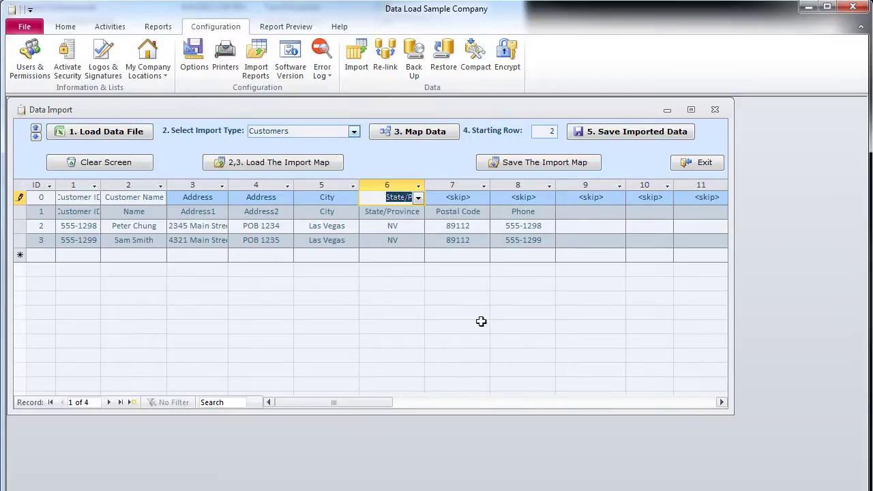
- Map column 7 to Postal Code and column 8 to Phone, committing the mappings
click(484, 198)
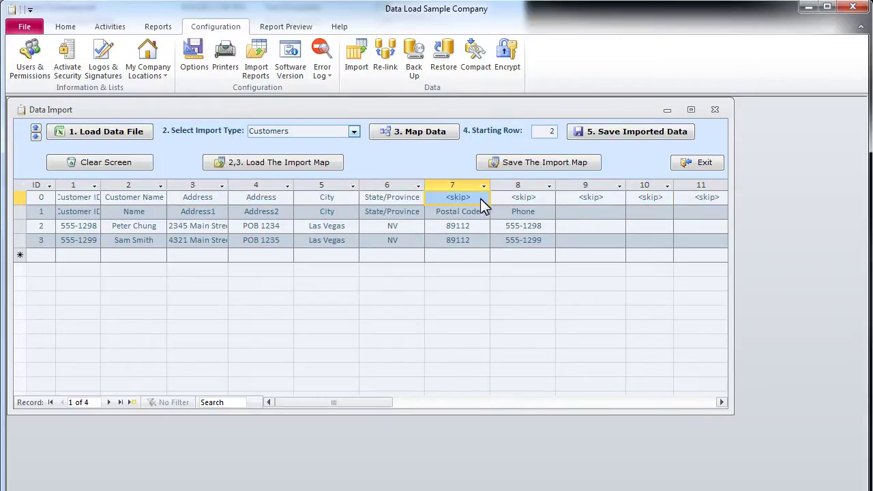
click(483, 198)
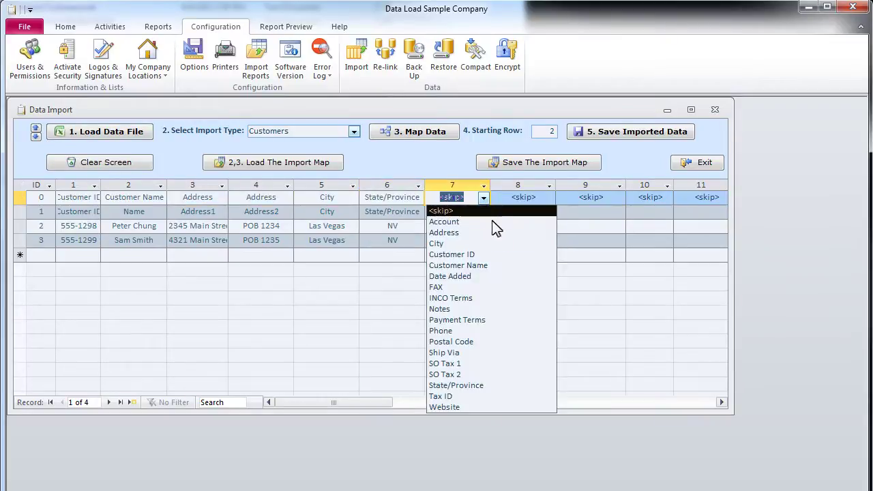
click(500, 342)
click(543, 196)
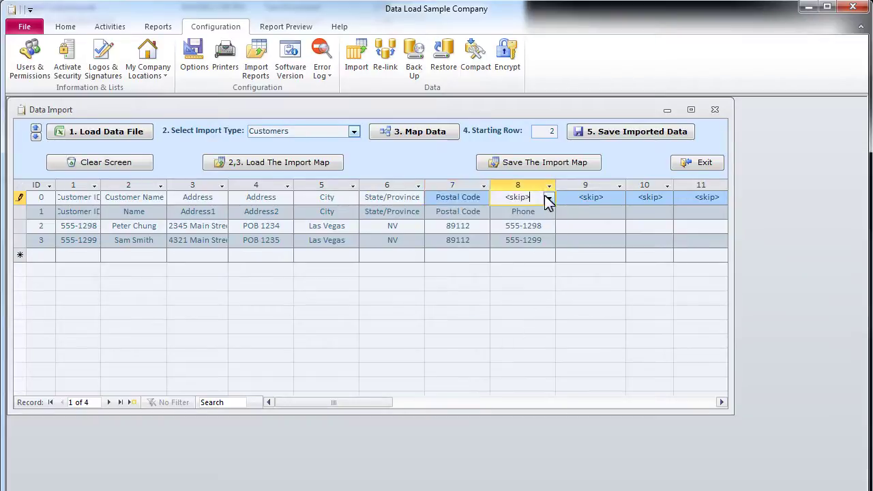
click(547, 197)
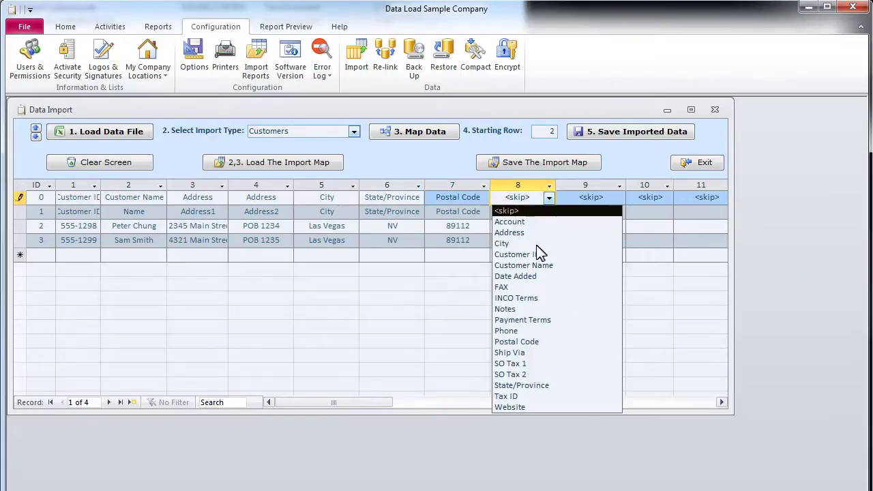
click(535, 331)
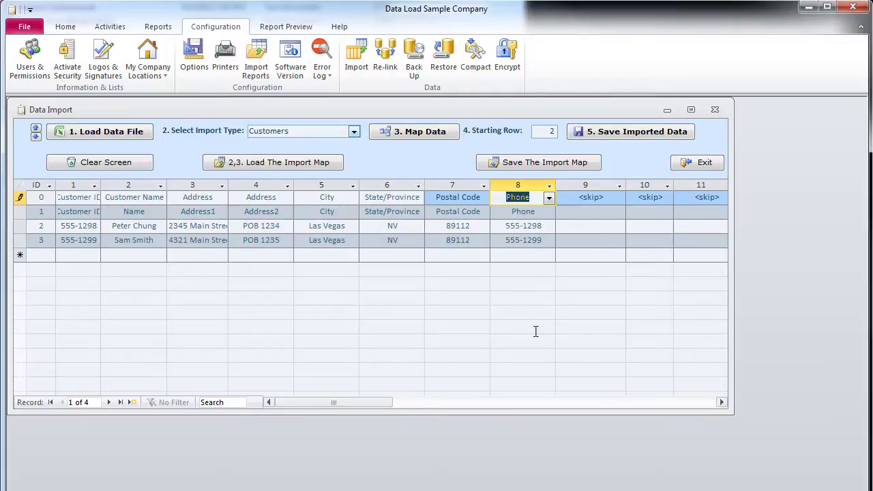
click(516, 255)
- Confirm starting row 2 and bring up Save As for the customer import map
click(549, 131)
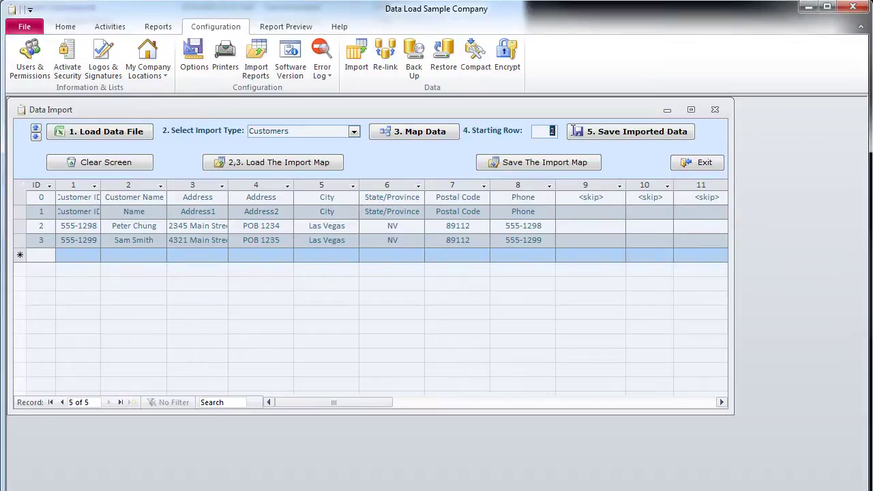
key(Tab)
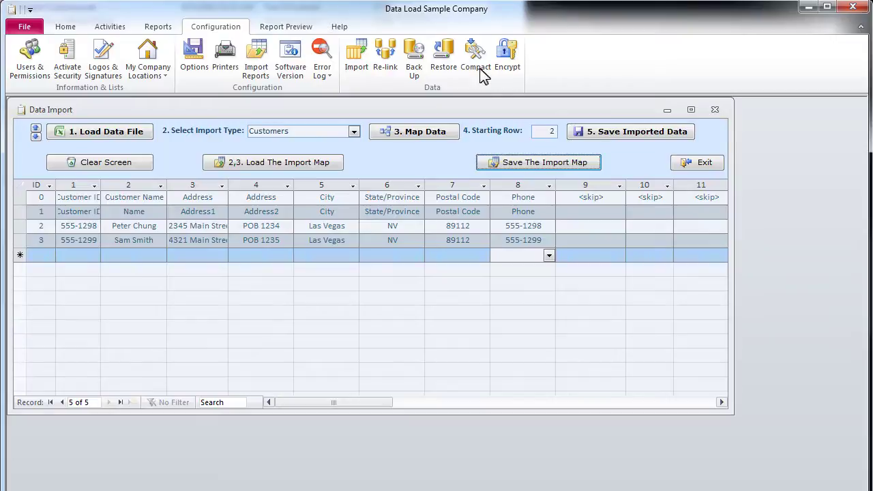
click(543, 163)
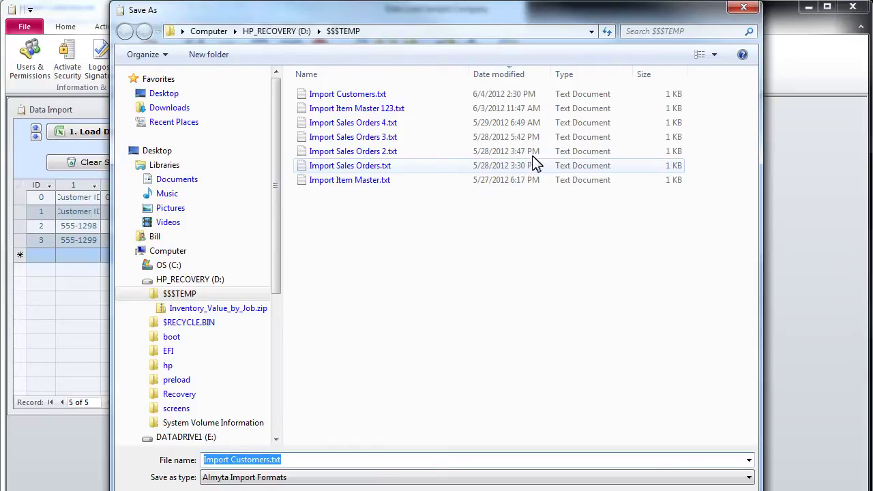
- Save the map as Import Customers.txt, then import and acknowledge the 2 customer records
key(Escape)
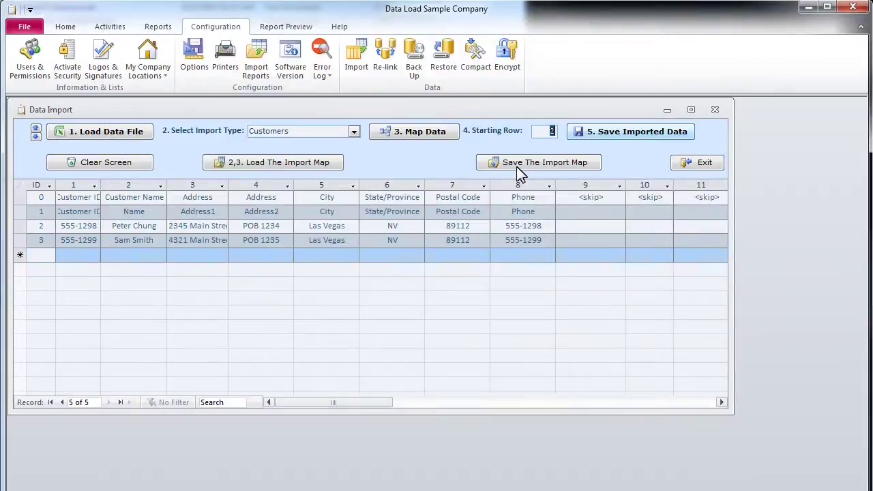
click(576, 136)
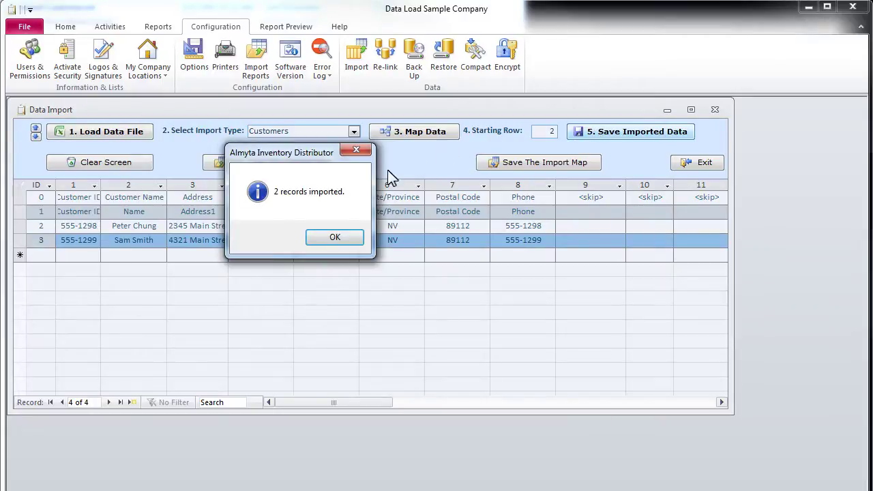
click(354, 240)
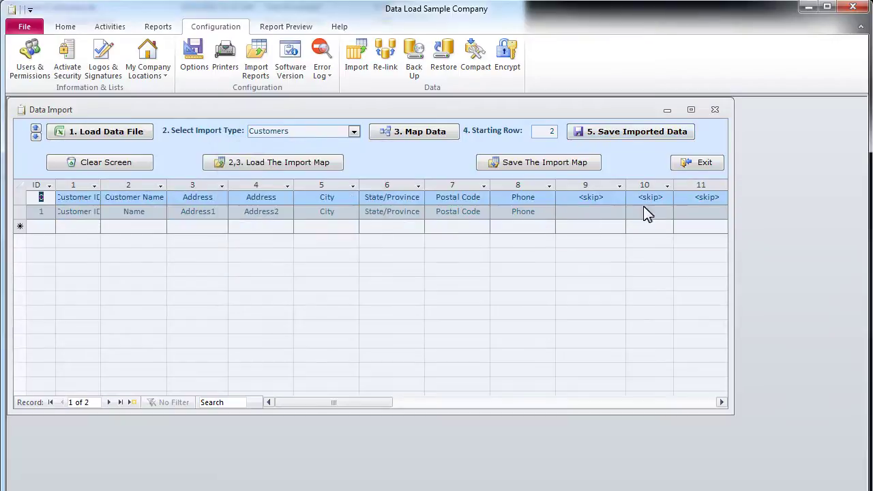
- Exit Data Import, review both new customers in the Customers list, then close it
click(697, 163)
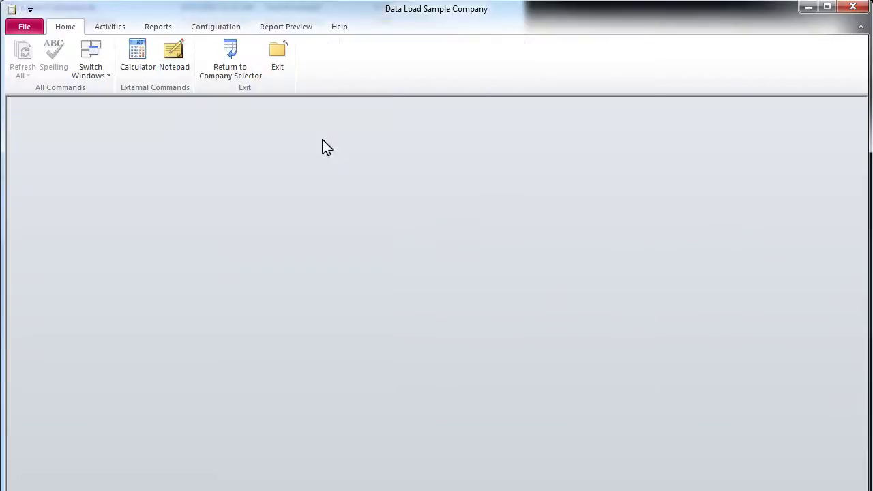
click(111, 28)
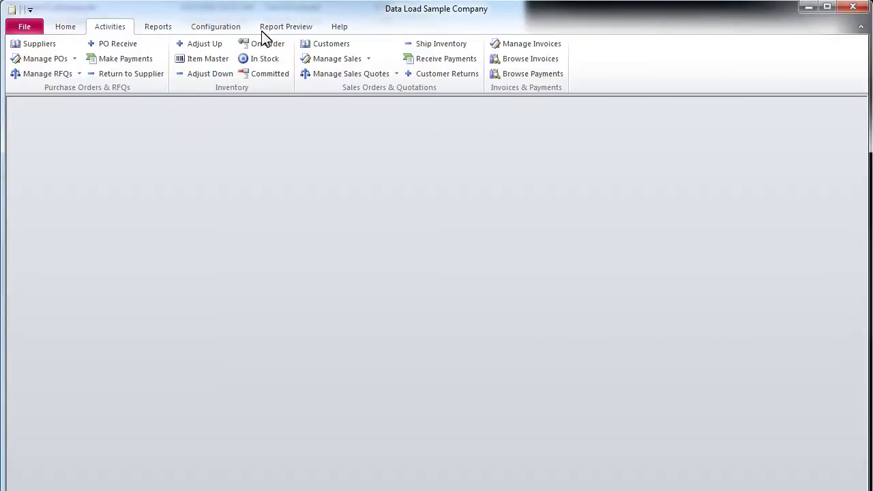
click(308, 46)
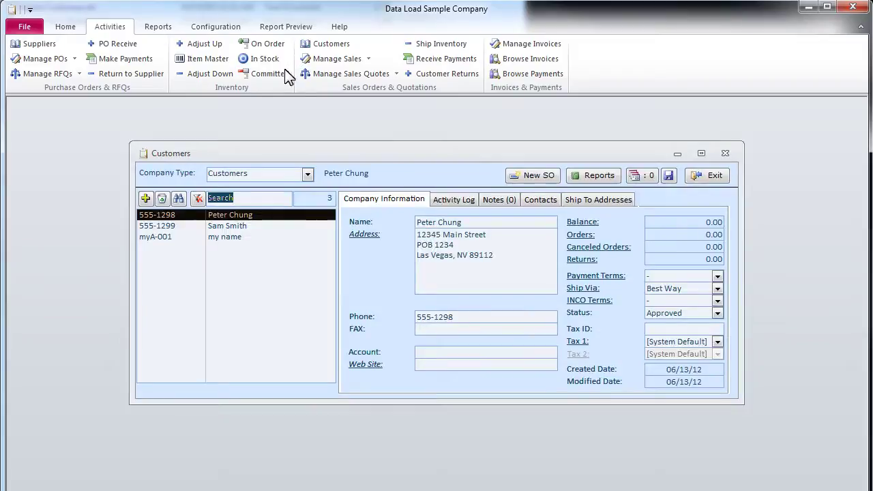
click(275, 228)
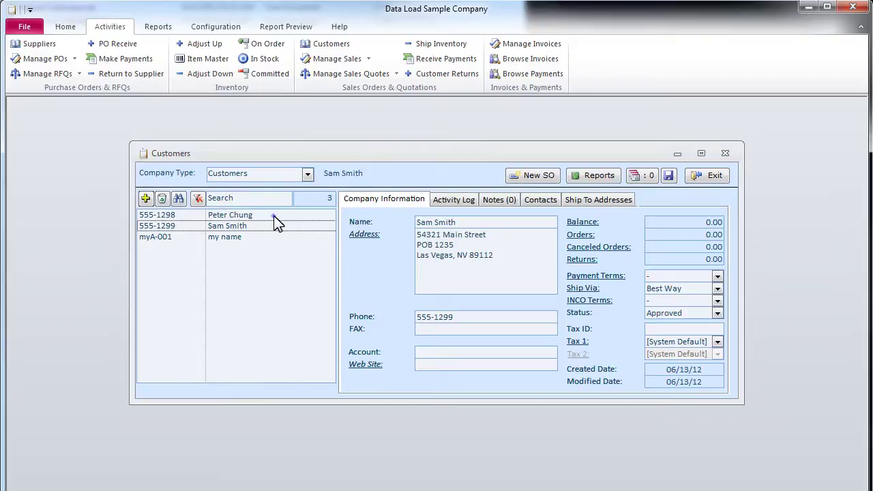
click(274, 217)
click(709, 179)
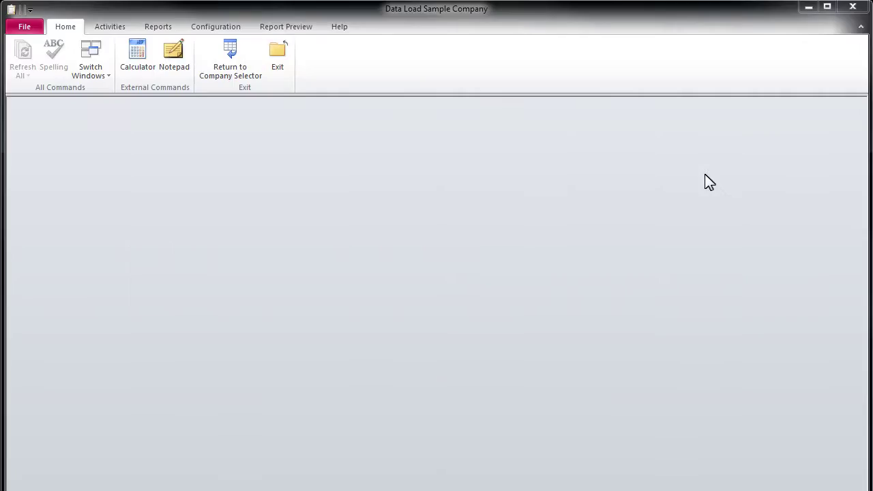
- Reopen Data Import maximized and load SalesOrders_201205328A.csv, adding 11 records
click(210, 28)
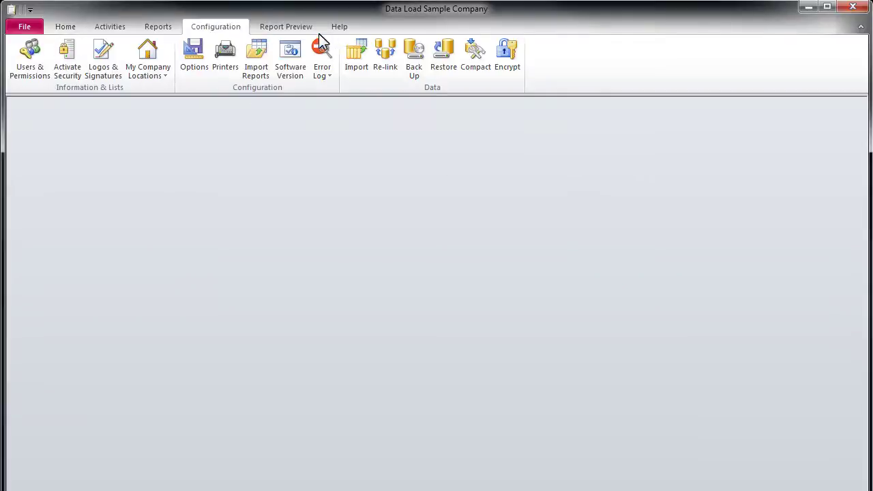
click(356, 55)
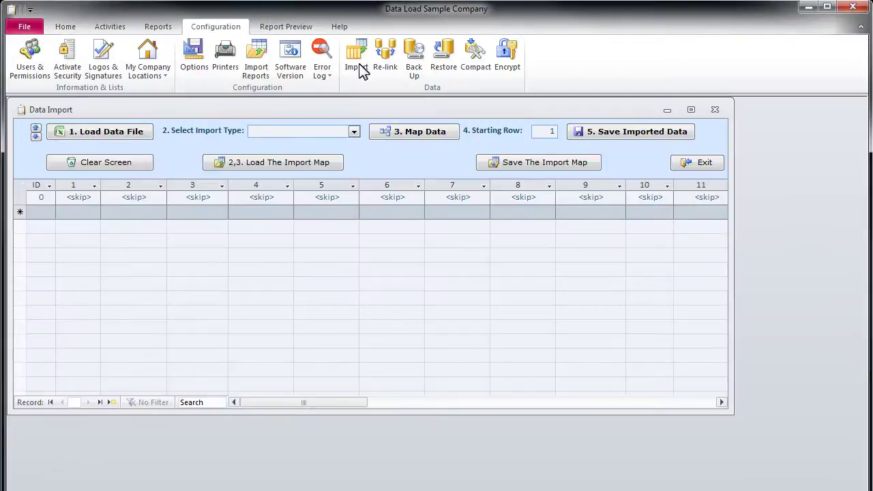
double_click(363, 111)
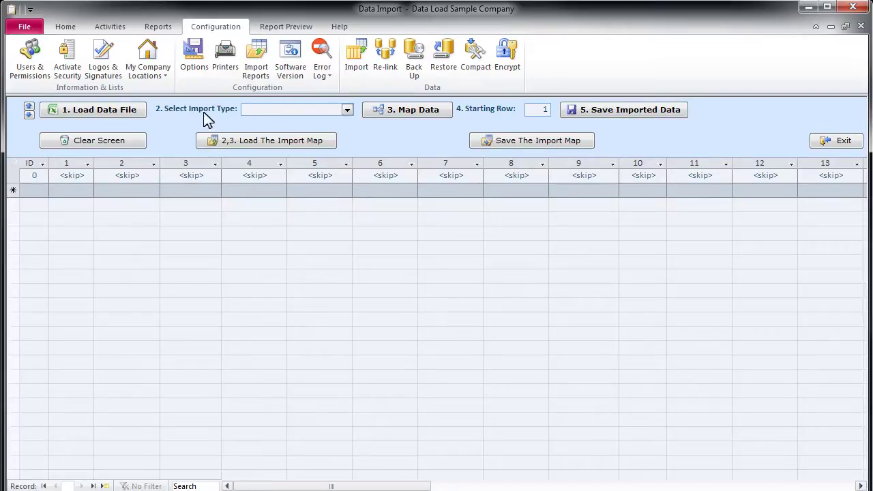
click(135, 114)
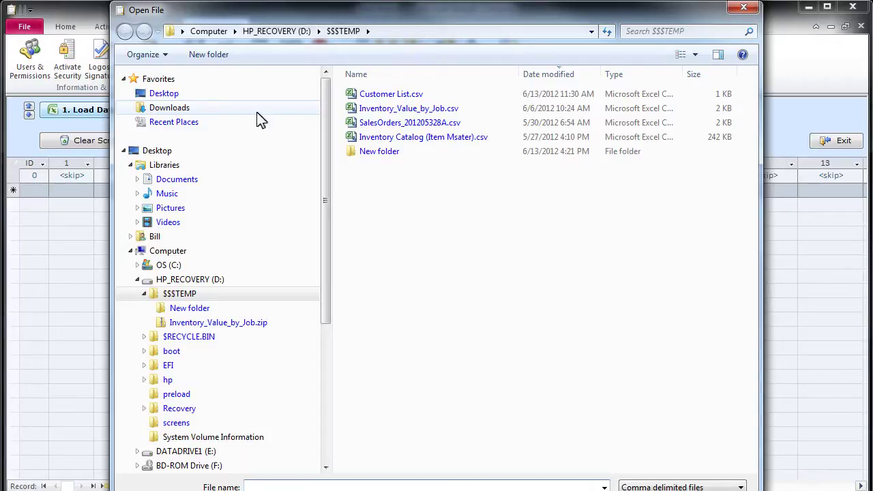
double_click(356, 122)
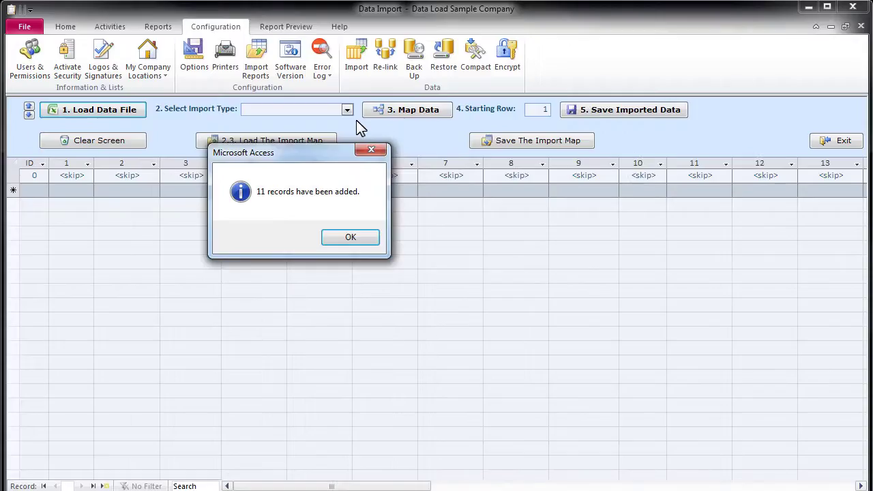
- Set the import type to Sales Orders and apply the Import Sales Orders 4.txt map
click(345, 238)
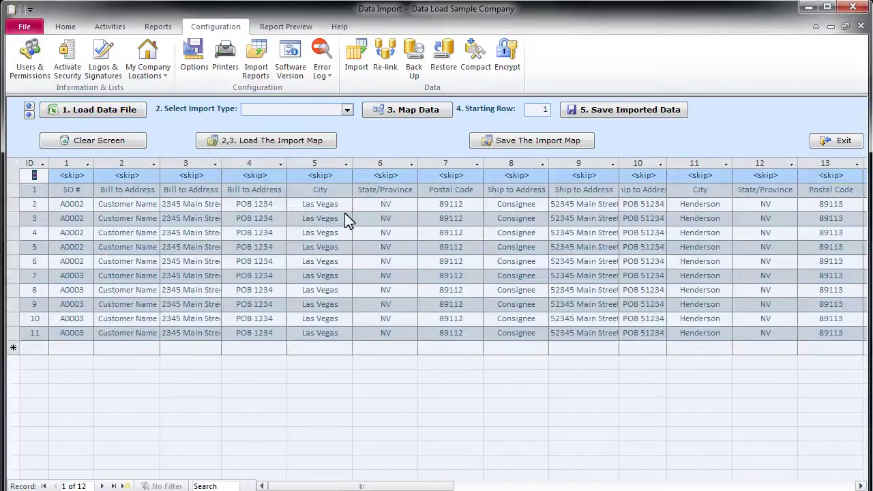
click(347, 110)
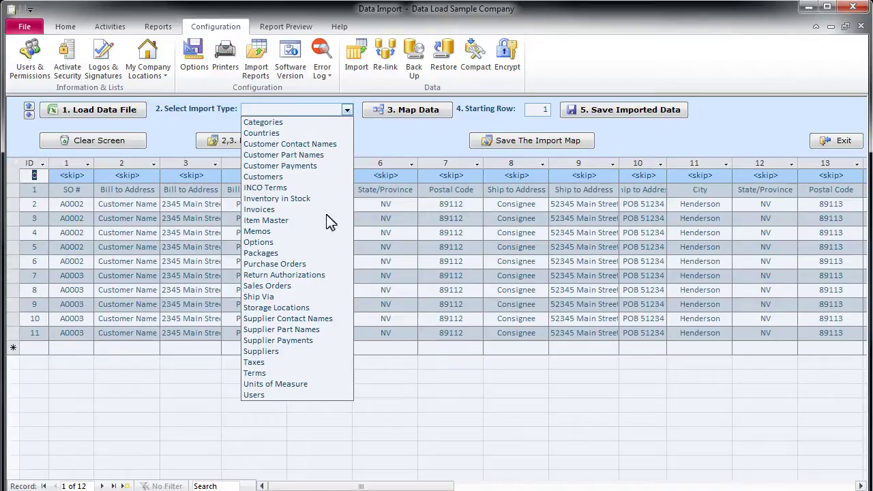
click(326, 285)
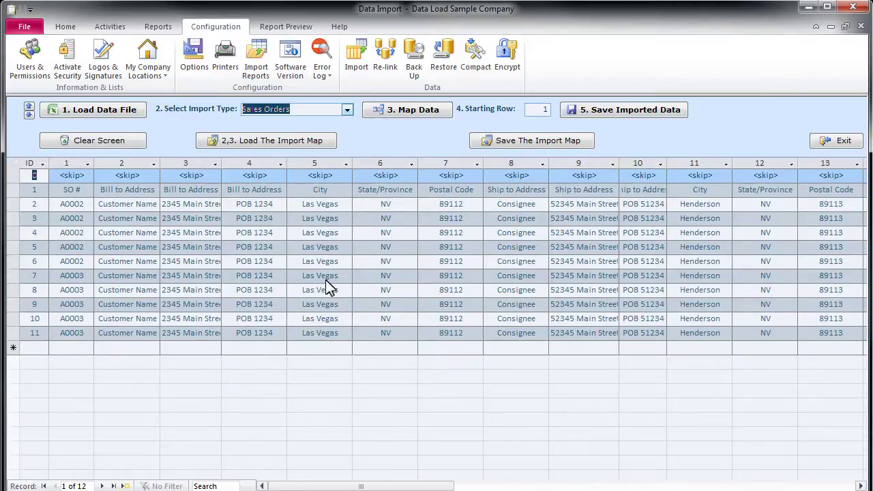
click(306, 140)
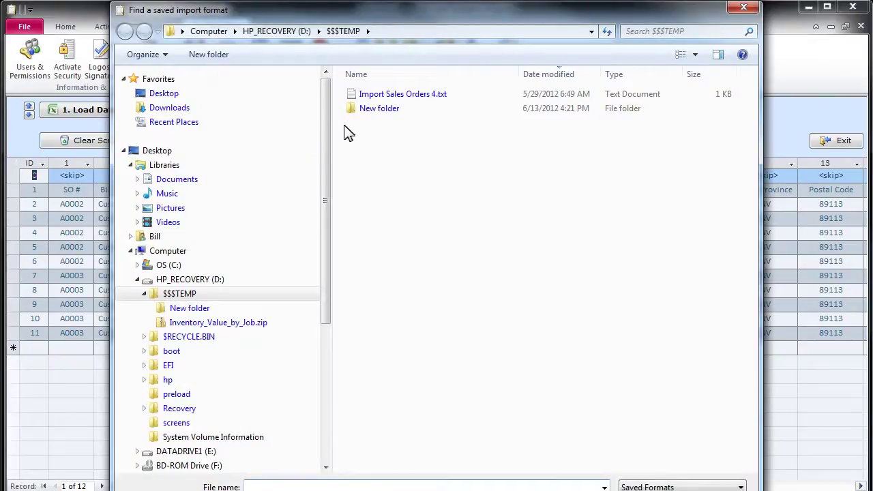
double_click(359, 93)
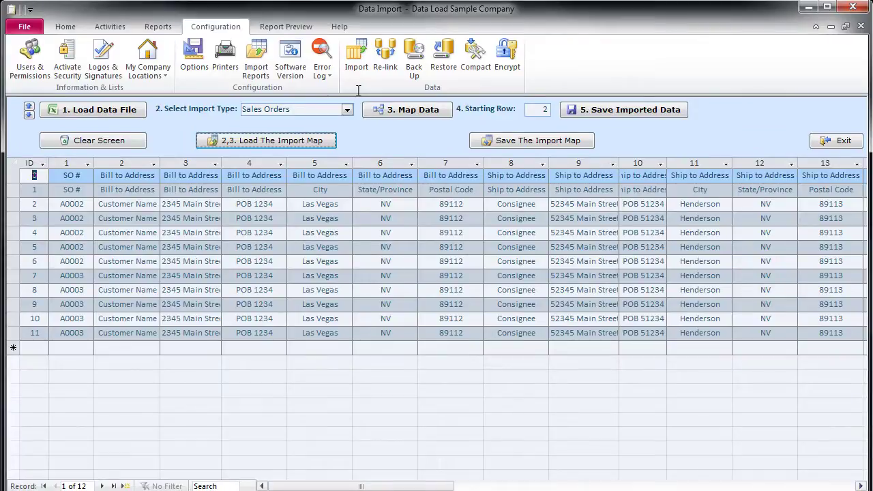
click(89, 178)
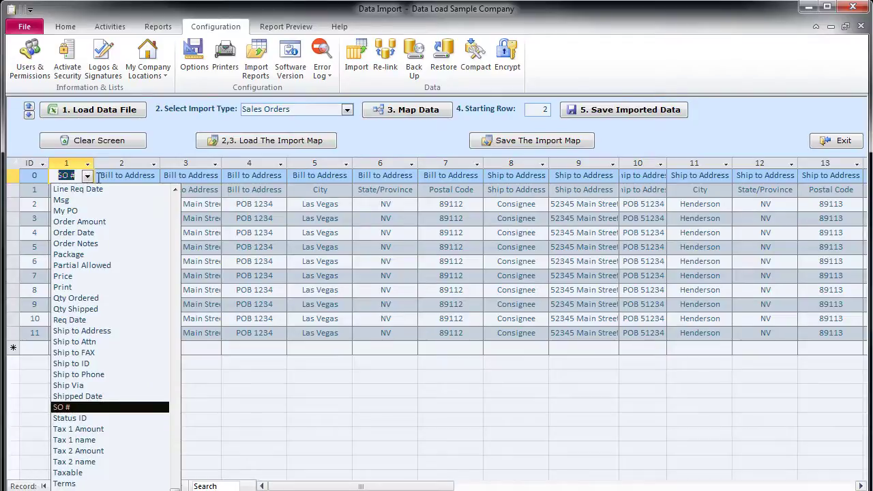
click(113, 177)
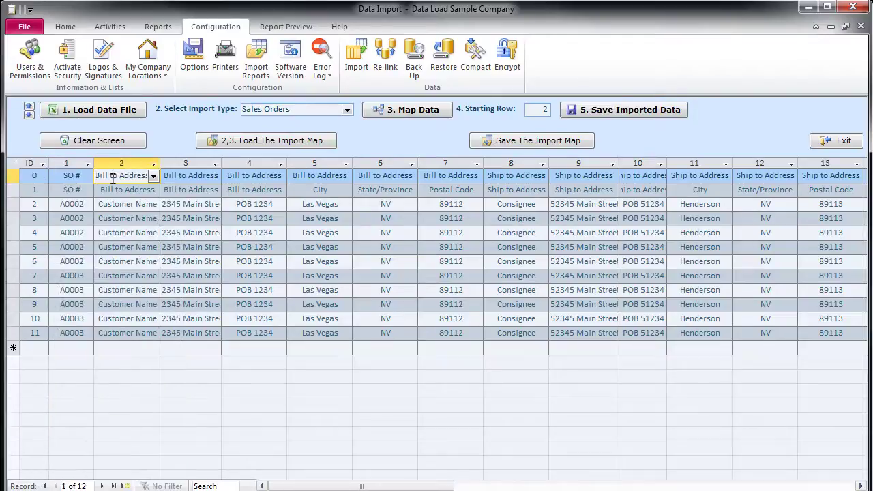
click(204, 179)
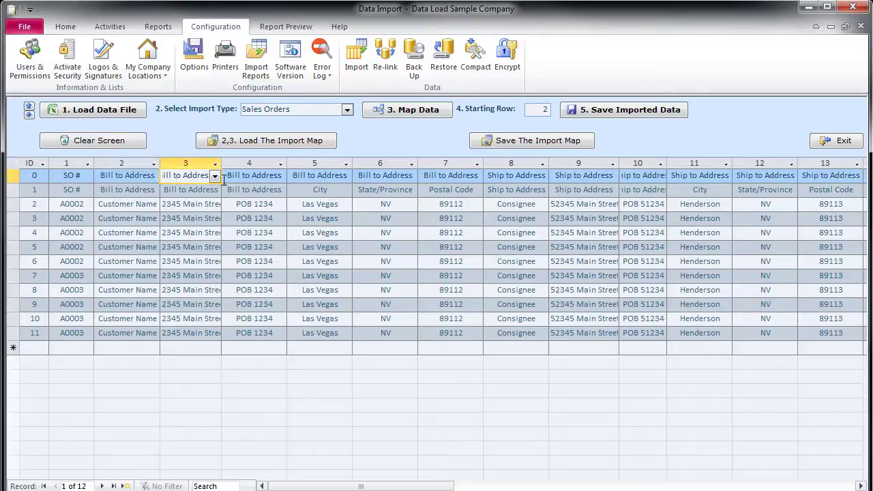
click(278, 175)
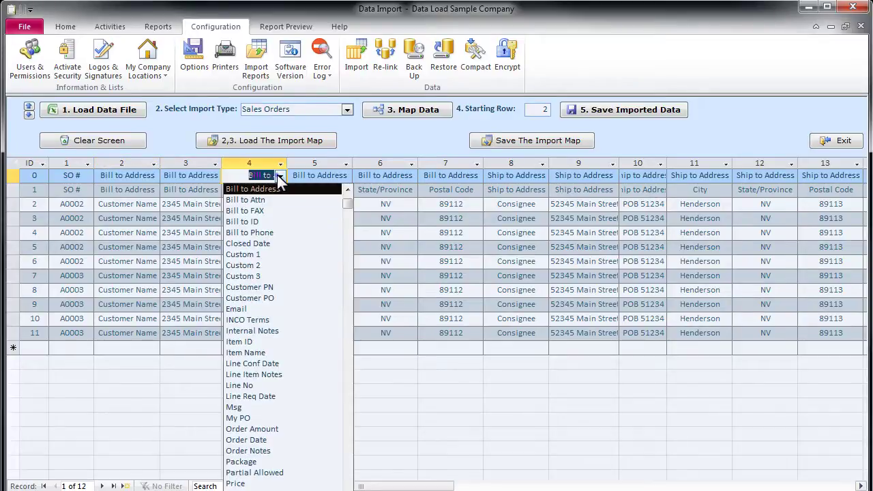
click(403, 175)
click(861, 486)
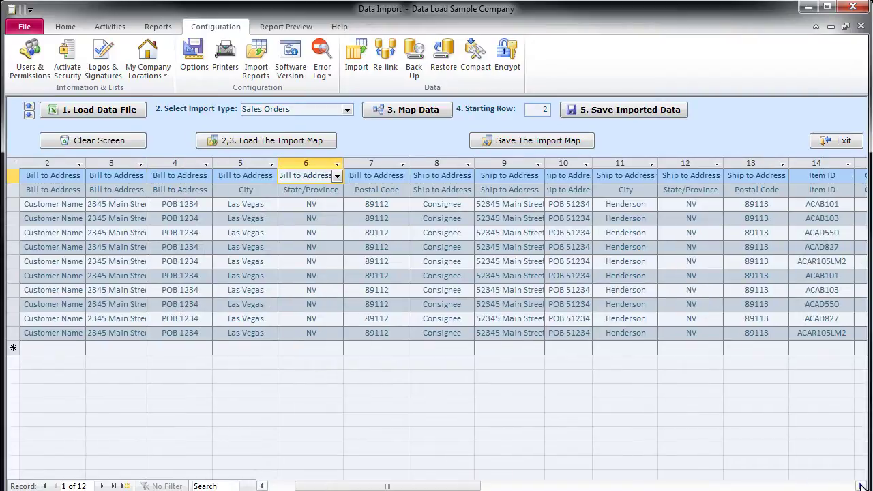
click(861, 485)
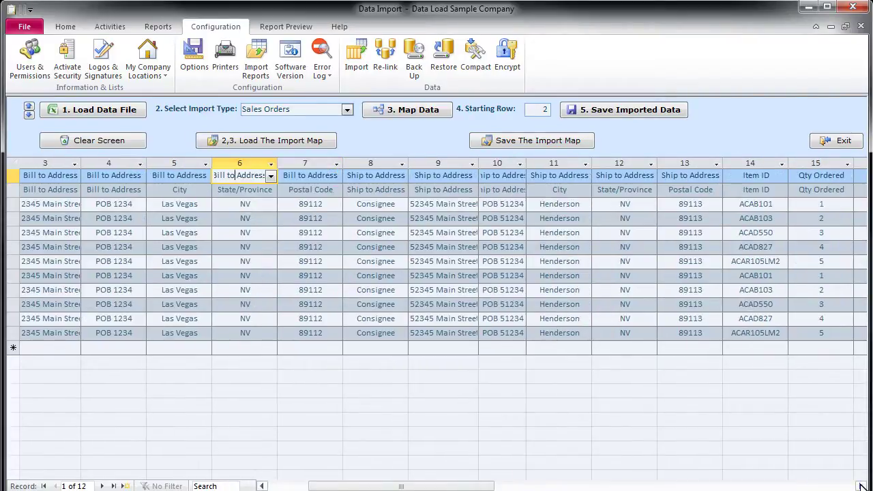
click(861, 486)
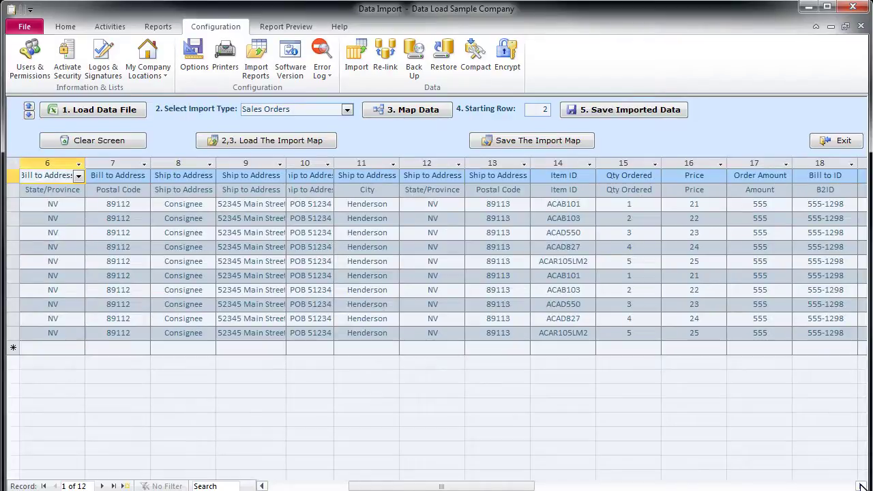
click(862, 486)
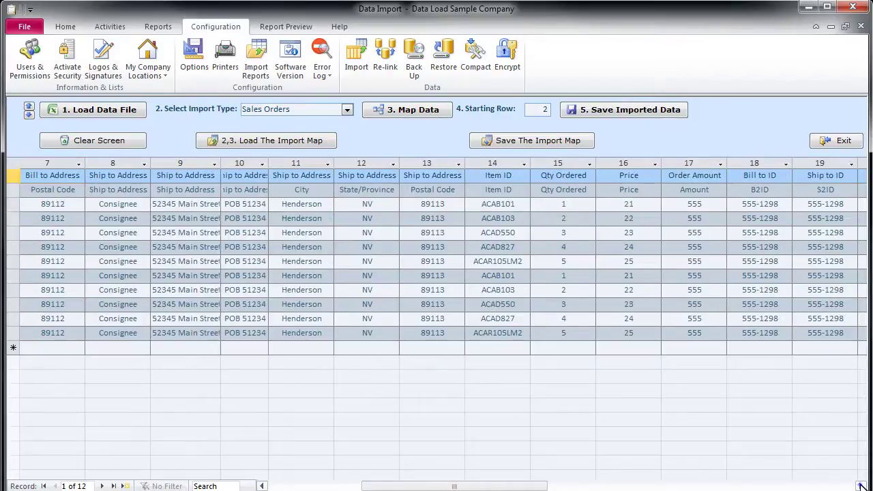
click(861, 486)
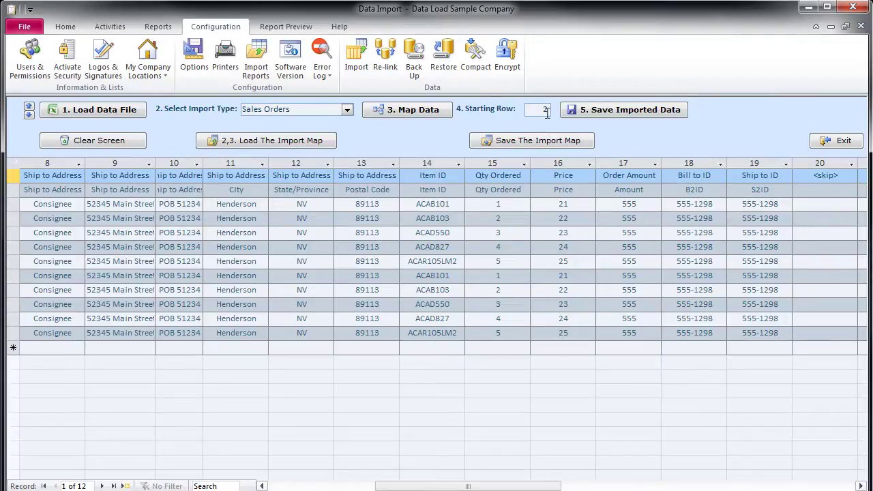
key(Return)
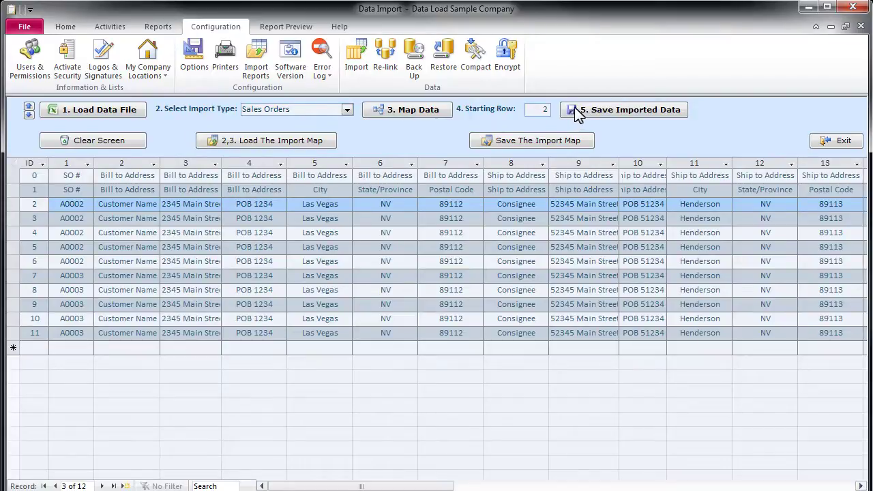
- Save the 10 mapped sales order records, then exit the Data Import screen
click(577, 115)
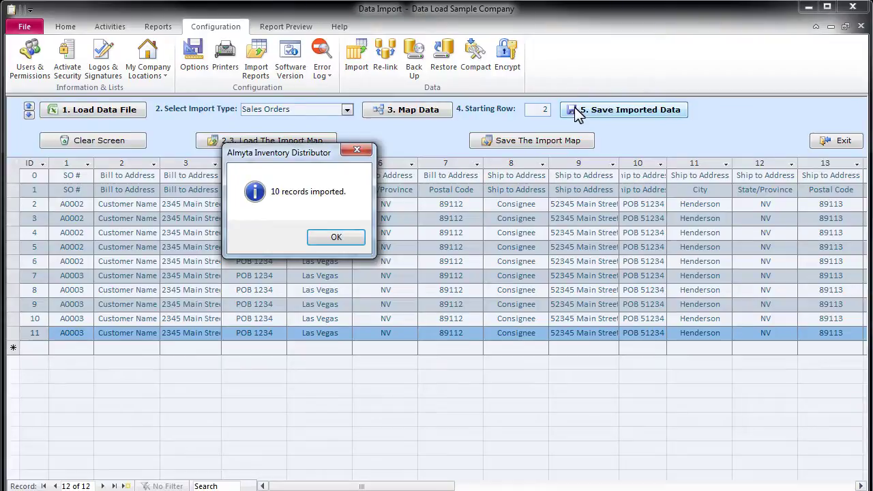
click(336, 239)
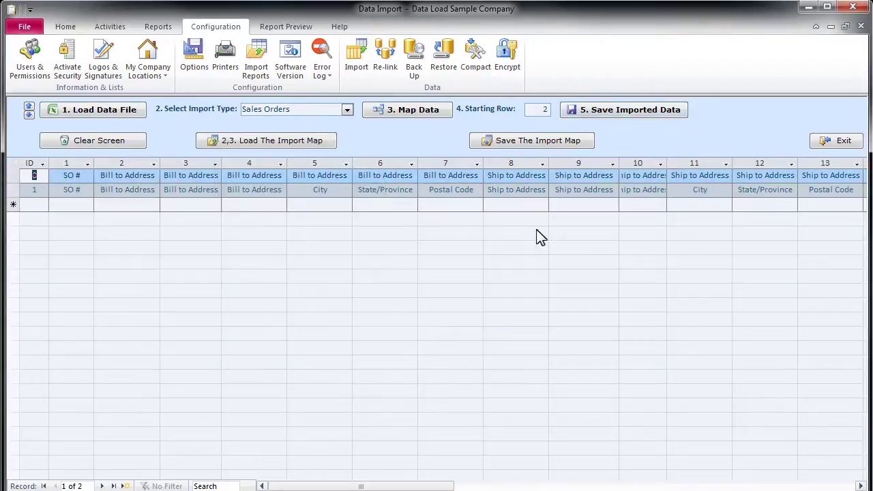
click(836, 140)
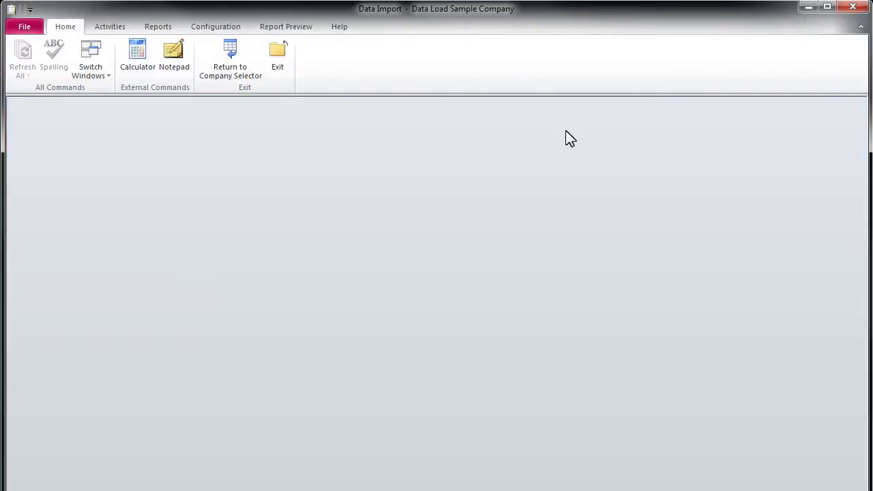
- Open Manage Sales and load orders A0002 and A0003 from the SO # list
click(111, 27)
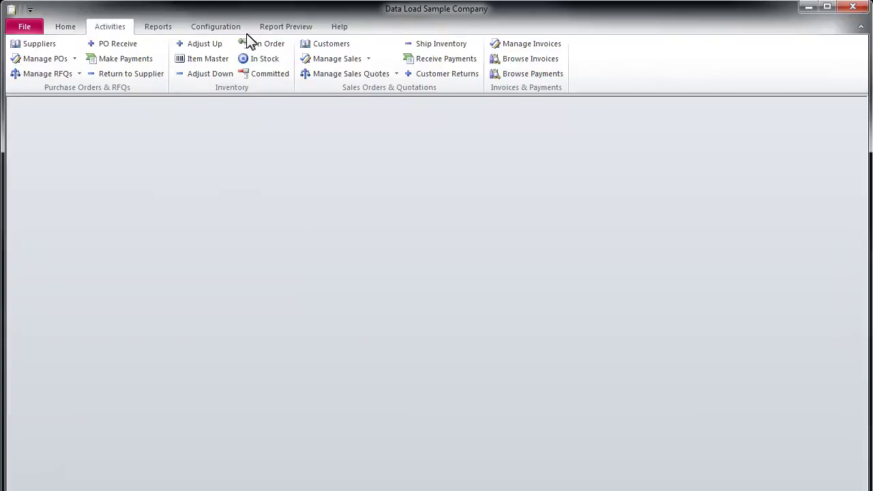
click(315, 60)
click(315, 177)
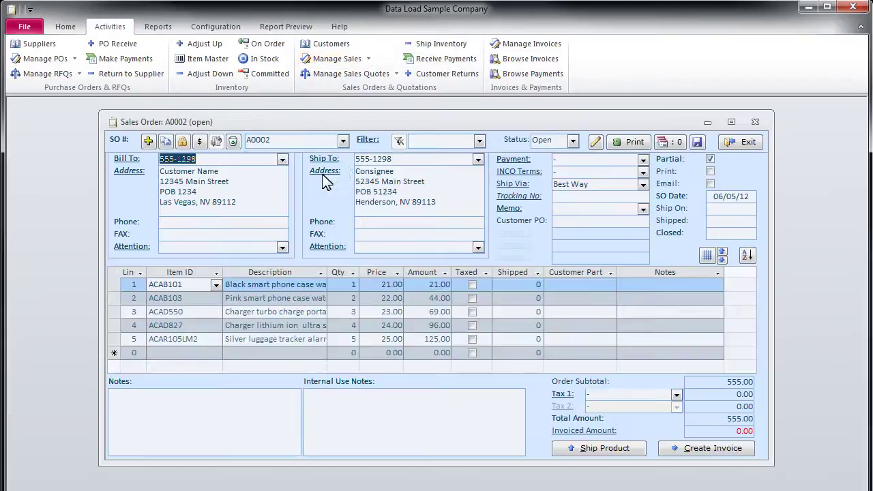
click(344, 141)
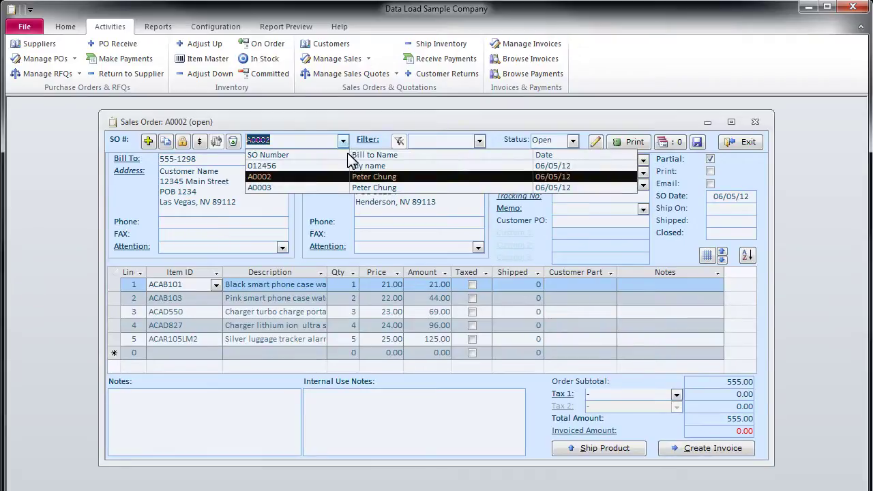
click(347, 185)
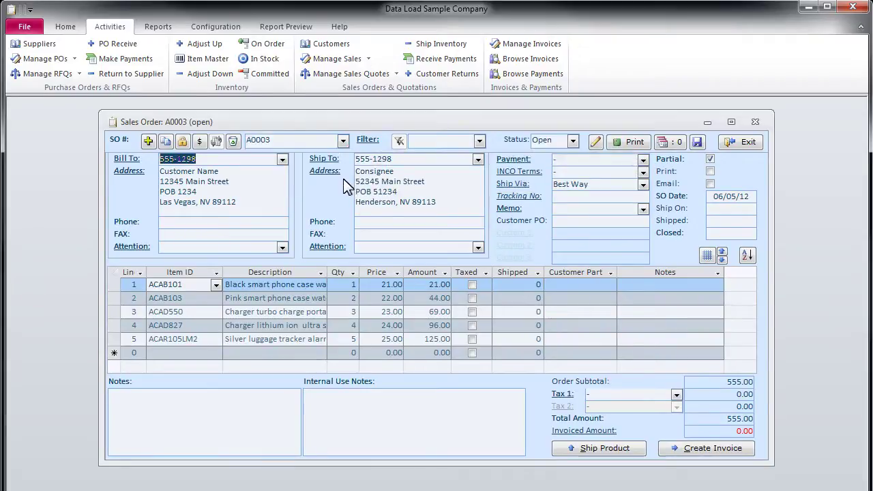
click(342, 141)
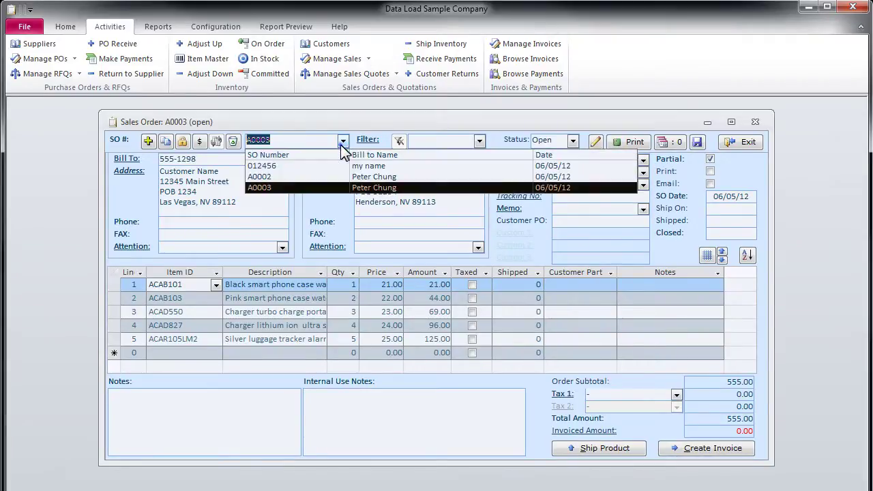
click(343, 142)
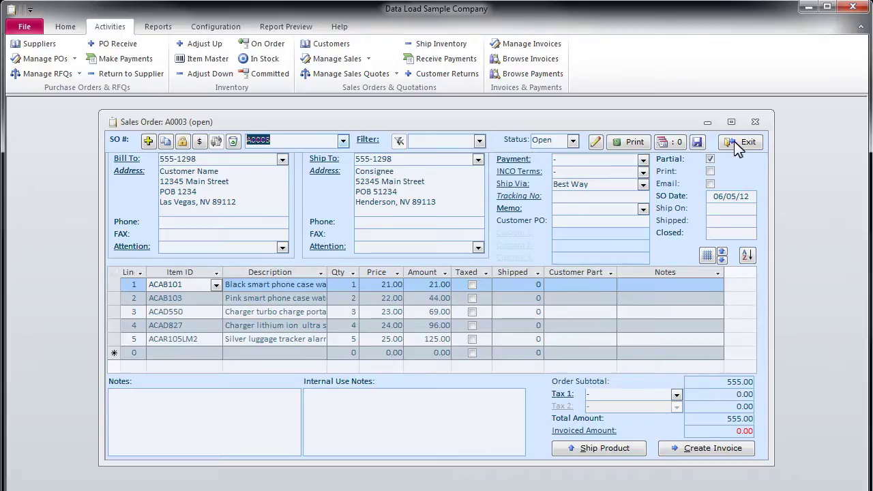